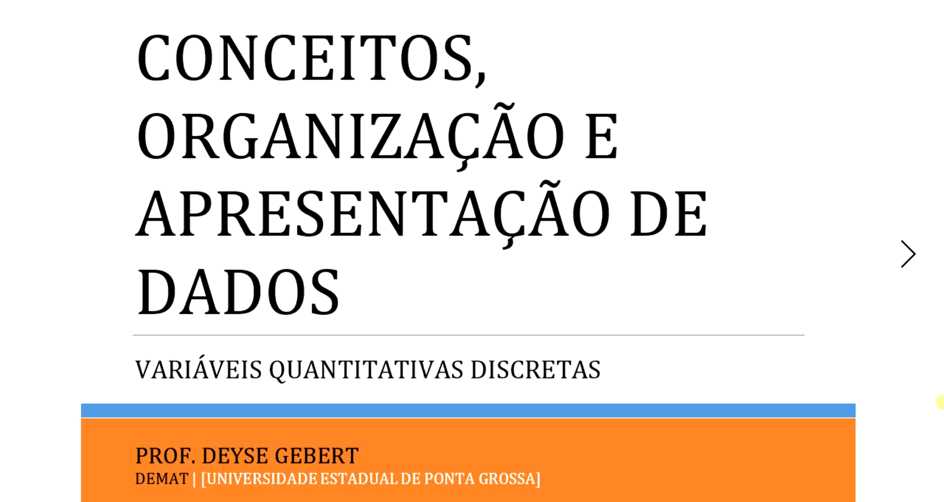
Switch to the LibreOffice Calc spreadsheet and enter the table headers "Nº Dependentes" in H3 and "fi" in I3
{"action": "key", "text": "alt+Tab"}
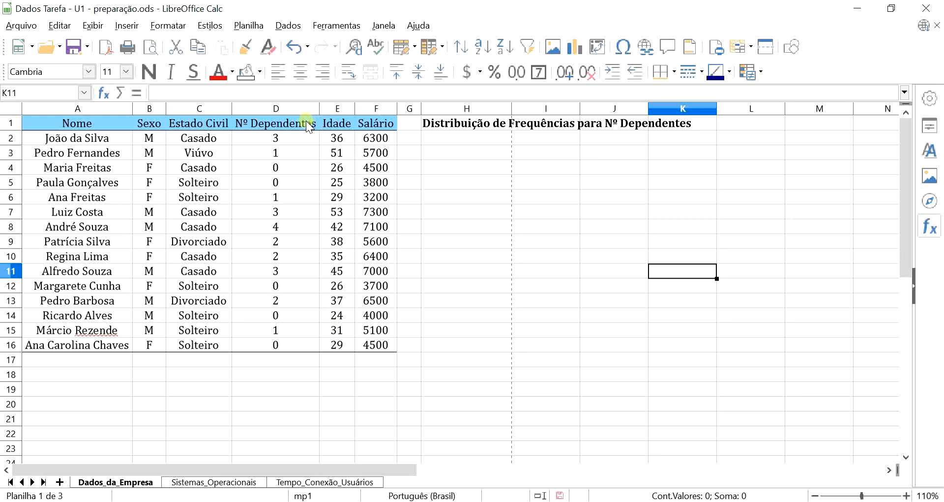
{"action": "left_click_drag", "start_coordinate": [303, 120], "coordinate": [292, 340]}
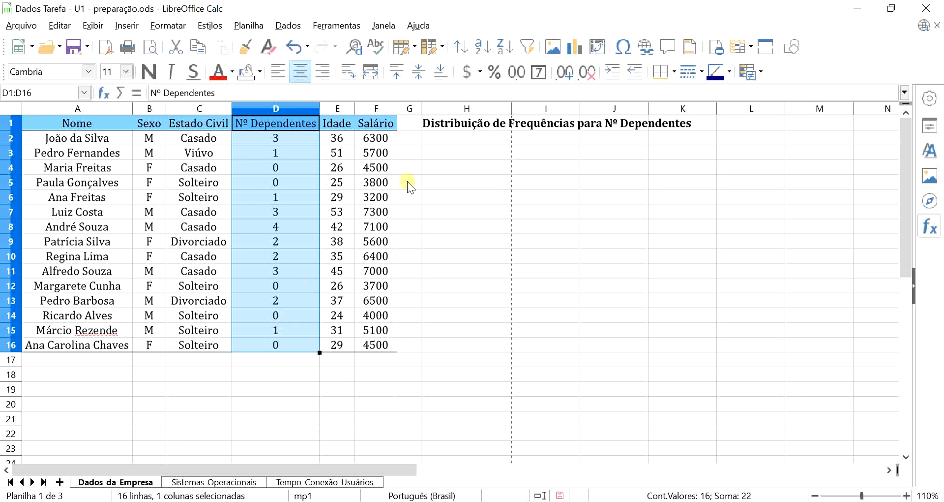
{"action": "left_click", "coordinate": [448, 154]}
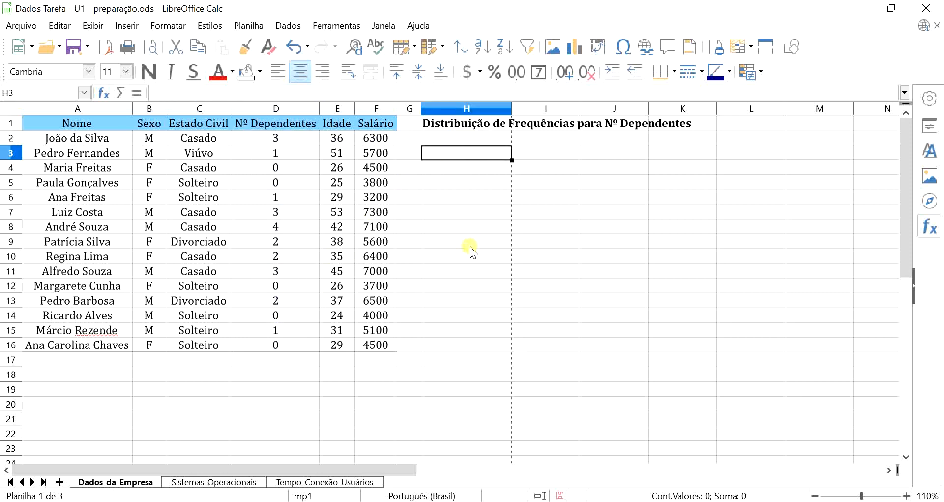
{"action": "type", "text": "n"}
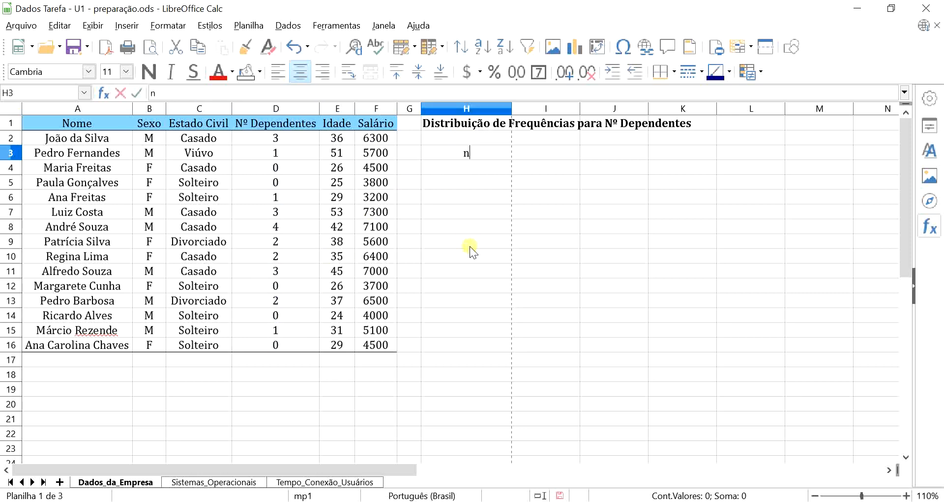
{"action": "key", "text": "BackSpace"}
{"action": "type", "text": "Nº Depende"}
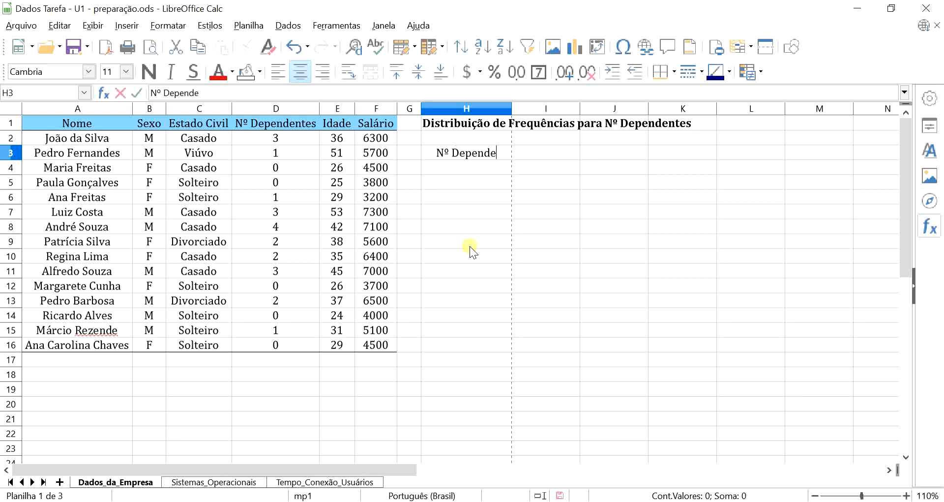
{"action": "type", "text": "ntes"}
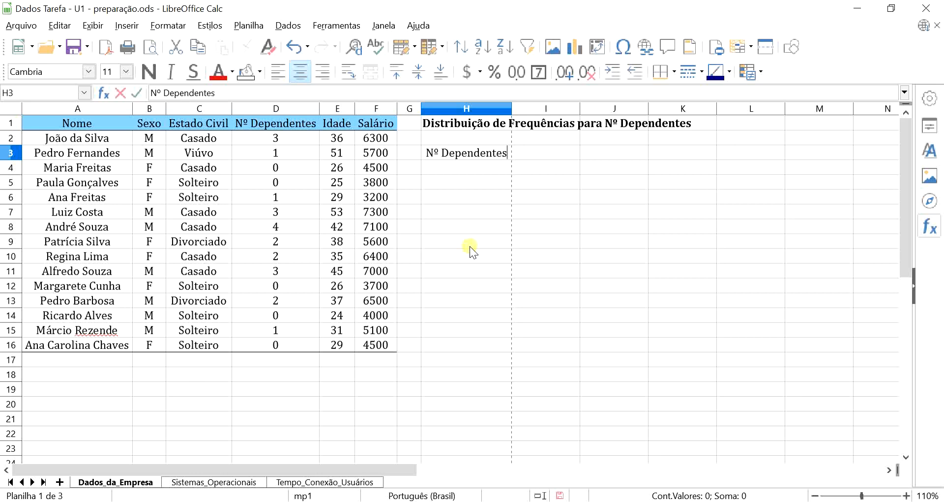
{"action": "key", "text": "Tab"}
{"action": "type", "text": "fi"}
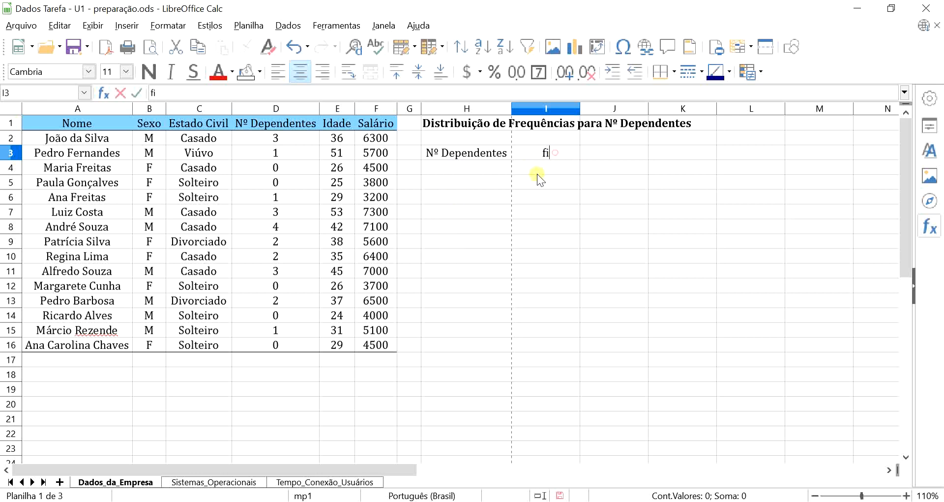
List the values 0, 1, 2, 3 and 4 in H4:H8 and enter the label TOTAL in H9
{"action": "left_click", "coordinate": [451, 169]}
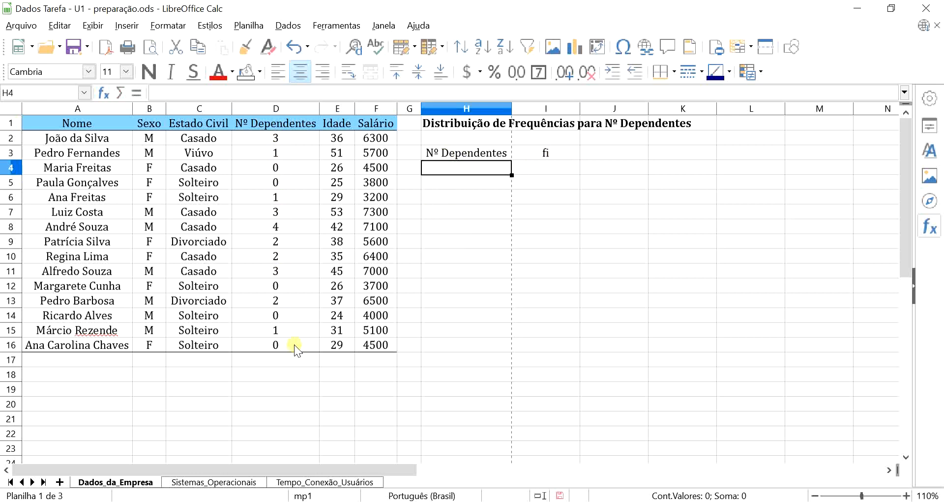
{"action": "type", "text": "0"}
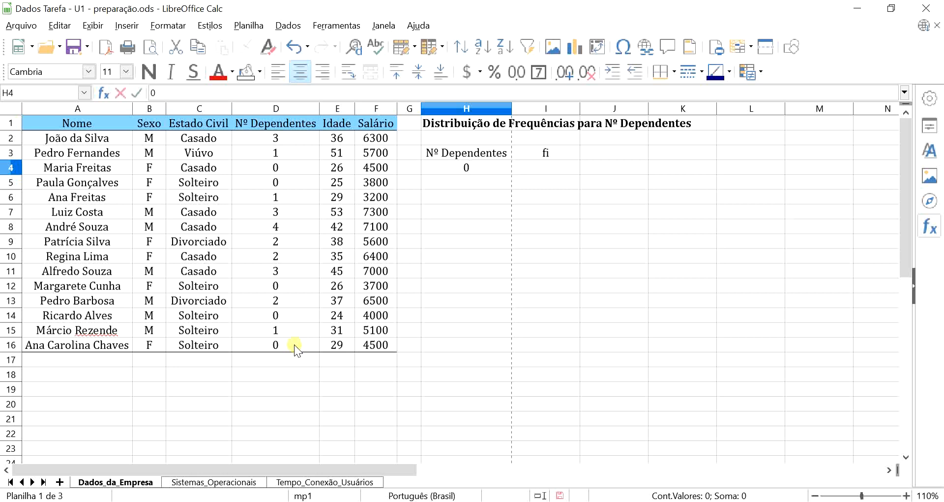
{"action": "key", "text": "Return"}
{"action": "type", "text": "1"}
{"action": "key", "text": "Return"}
{"action": "type", "text": "2"}
{"action": "key", "text": "Return"}
{"action": "type", "text": "3"}
{"action": "key", "text": "Return"}
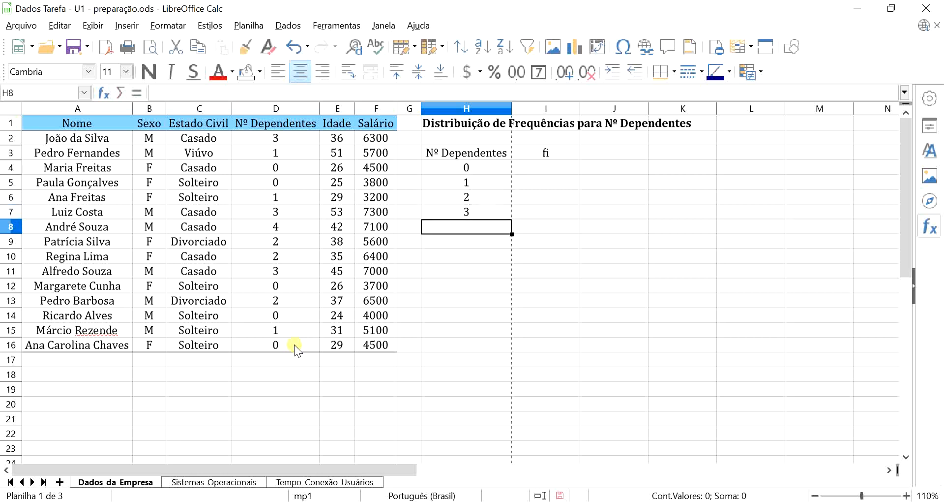
{"action": "type", "text": "4"}
{"action": "key", "text": "Return"}
{"action": "type", "text": "T"}
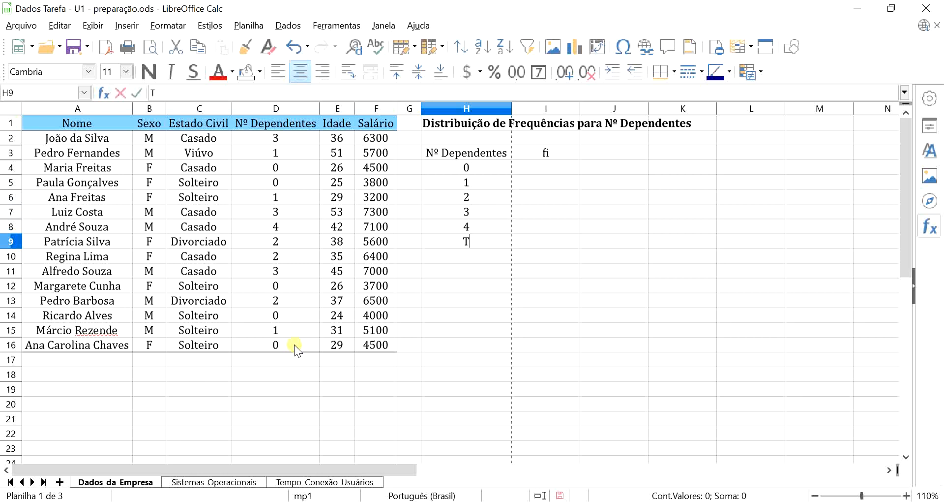
{"action": "type", "text": "OTAL"}
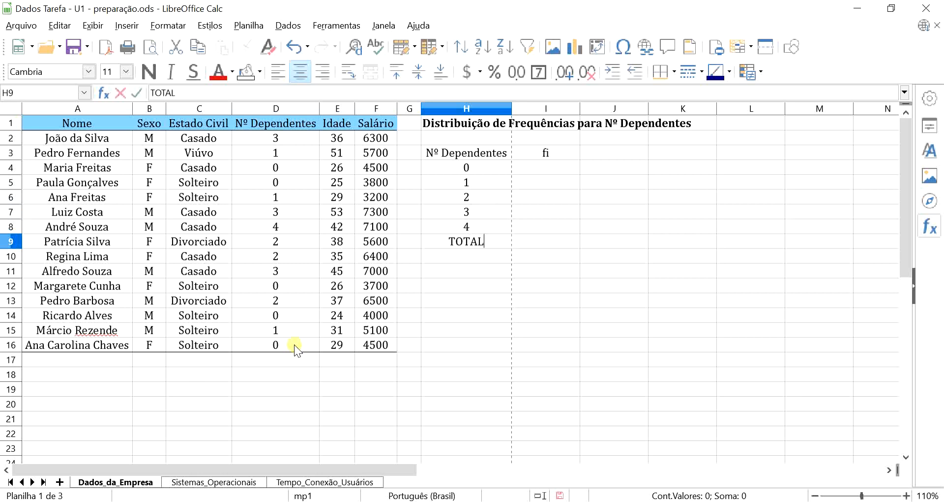
{"action": "left_click", "coordinate": [519, 354]}
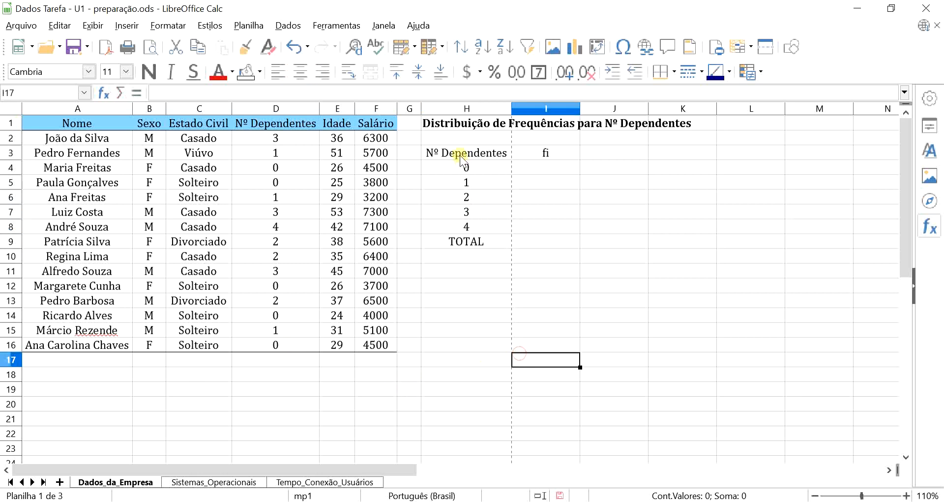
Fill the header row H3:L3 and the total row H9:L9 with a light blue background
{"action": "left_click_drag", "start_coordinate": [459, 155], "coordinate": [742, 152]}
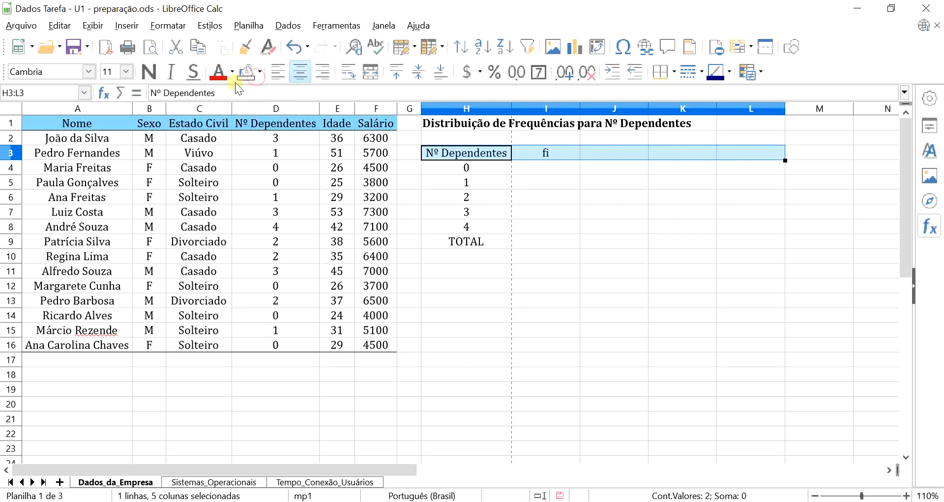
{"action": "left_click", "coordinate": [259, 72]}
{"action": "left_click", "coordinate": [256, 261]}
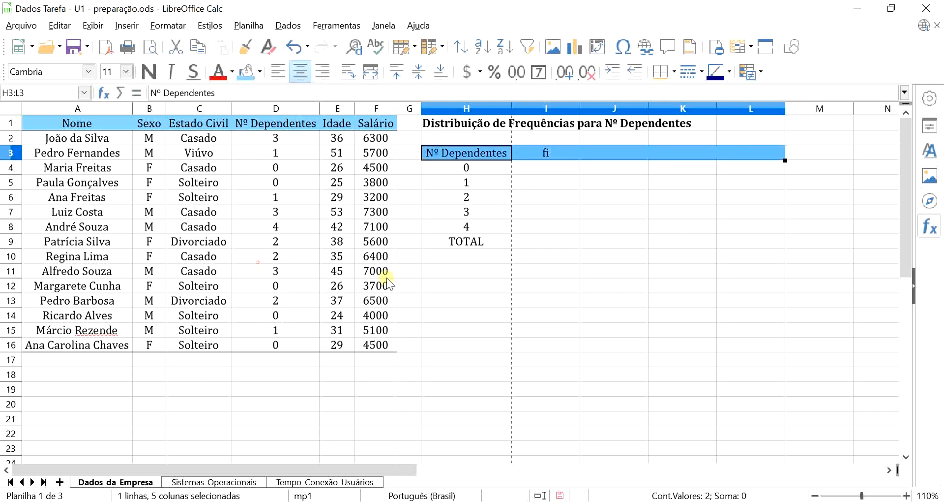
{"action": "left_click_drag", "start_coordinate": [461, 241], "coordinate": [741, 246]}
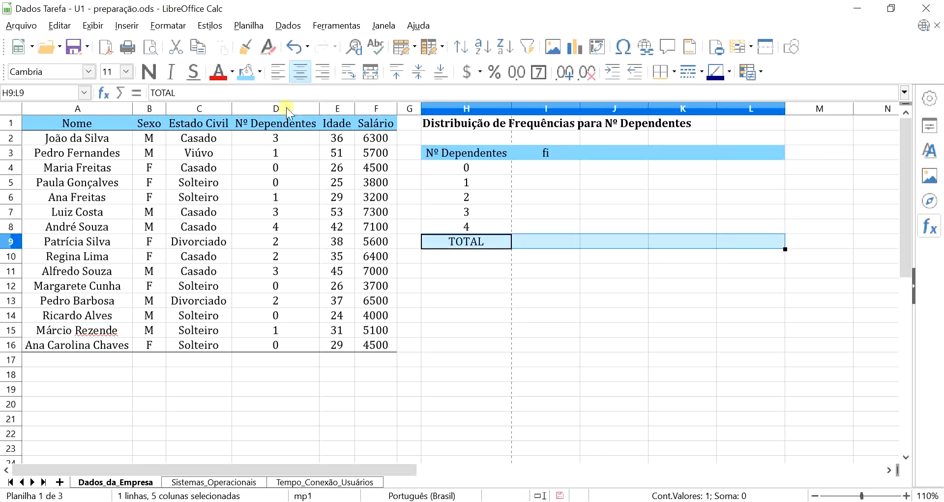
{"action": "left_click", "coordinate": [245, 72]}
Enter =CONT.SE($D$2:$D$16;H4) in I4 to count the frequency of 0 dependents, left-aligning the cell
{"action": "left_click", "coordinate": [548, 169]}
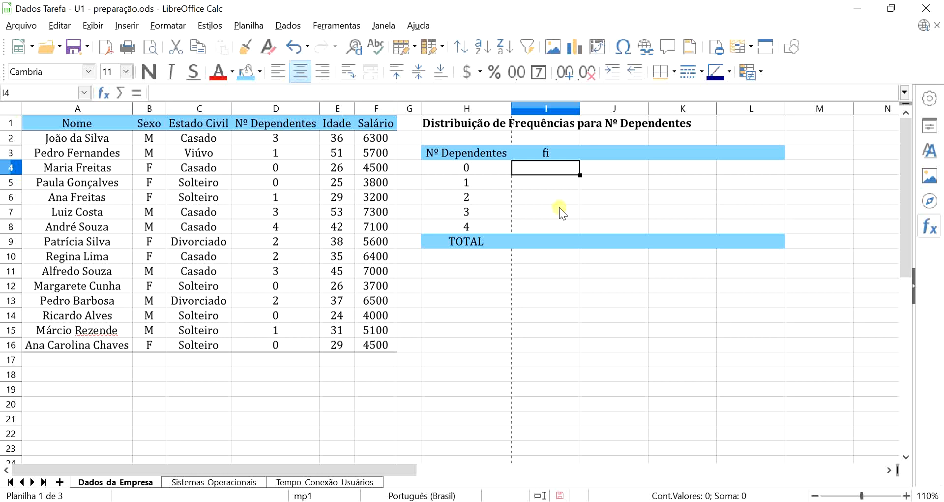
{"action": "type", "text": "=con"}
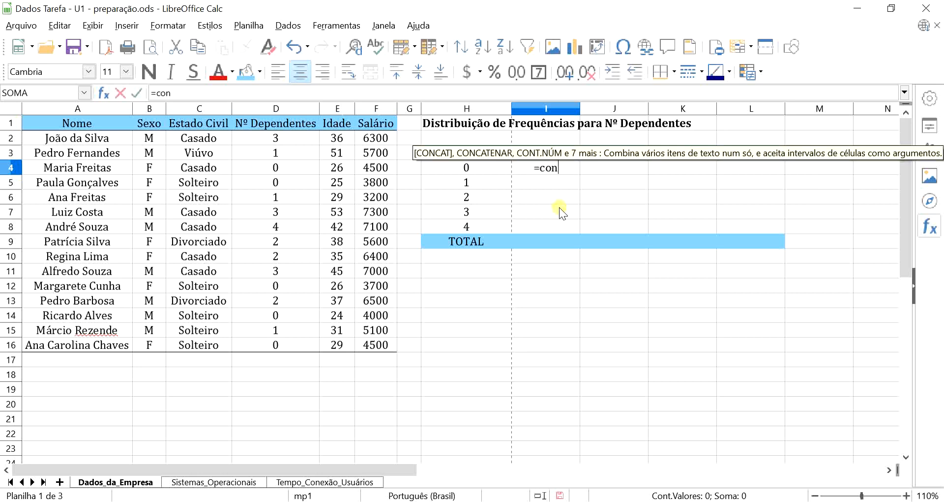
{"action": "type", "text": "t.se"}
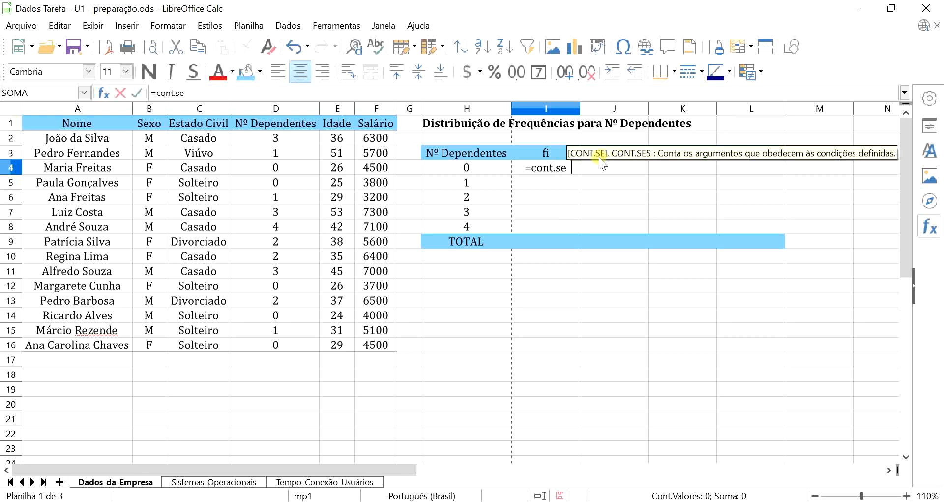
{"action": "key", "text": "Return"}
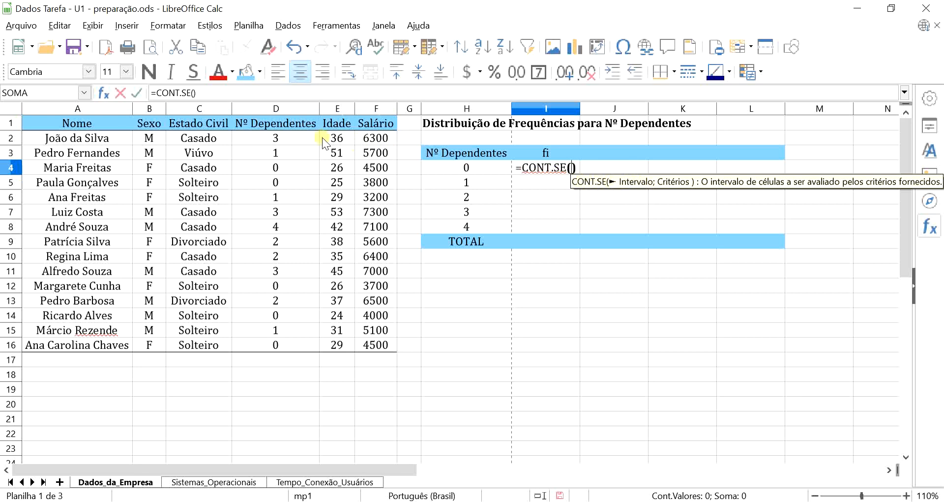
{"action": "left_click_drag", "start_coordinate": [269, 135], "coordinate": [266, 343]}
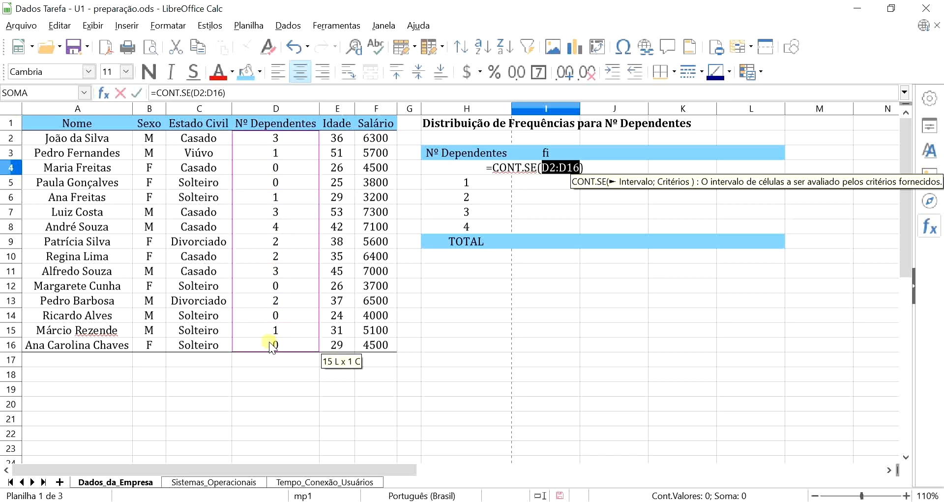
{"action": "key", "text": "F4"}
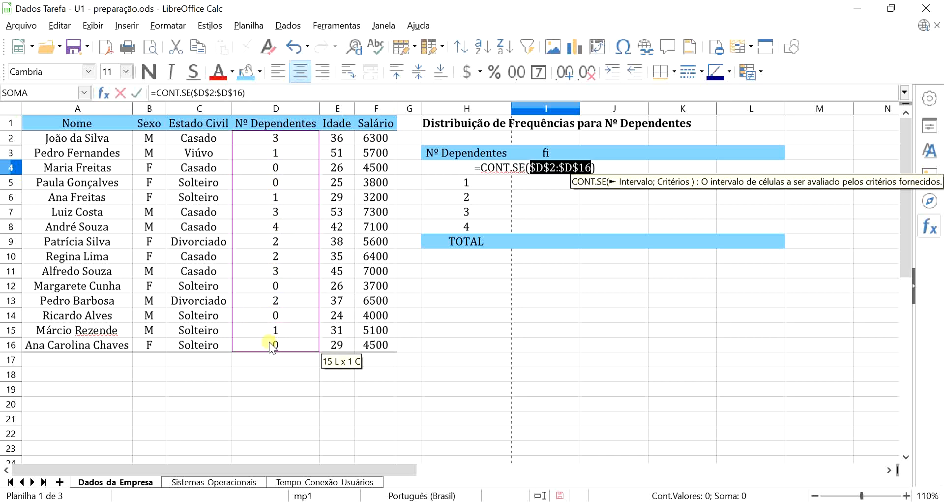
{"action": "type", "text": ";"}
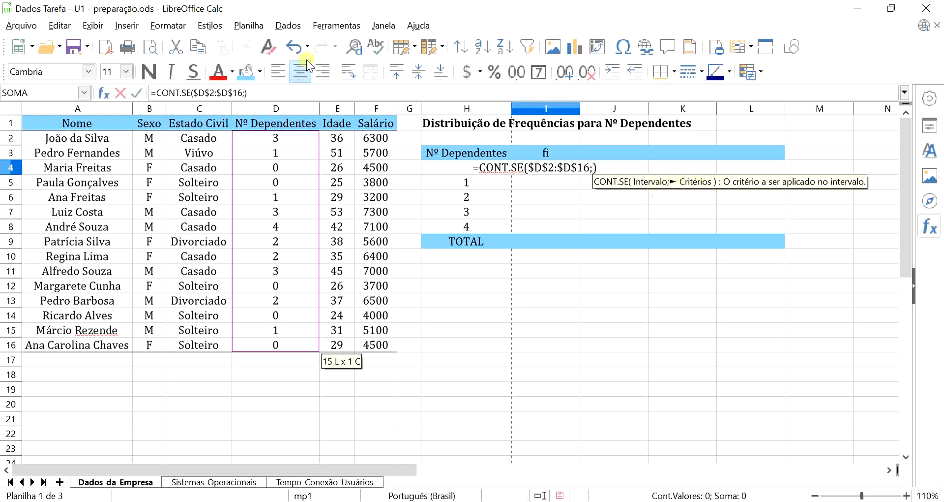
{"action": "left_click", "coordinate": [277, 73]}
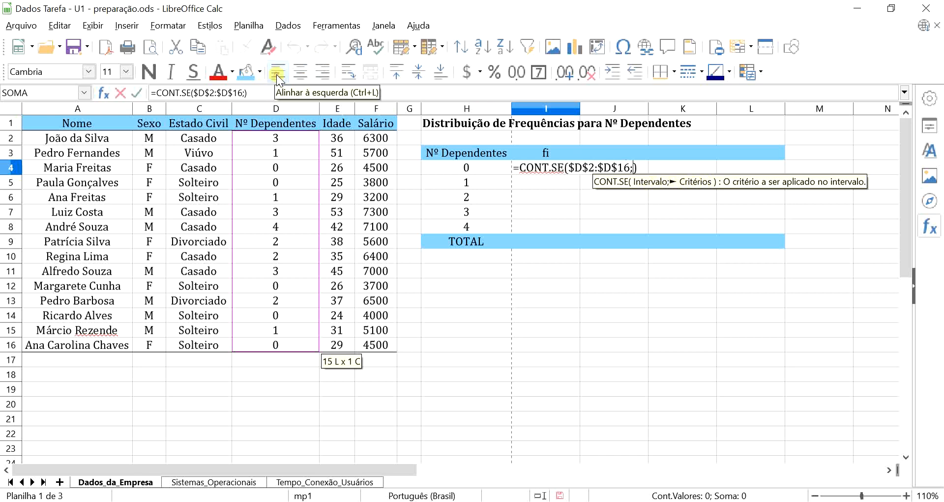
{"action": "left_click", "coordinate": [461, 165]}
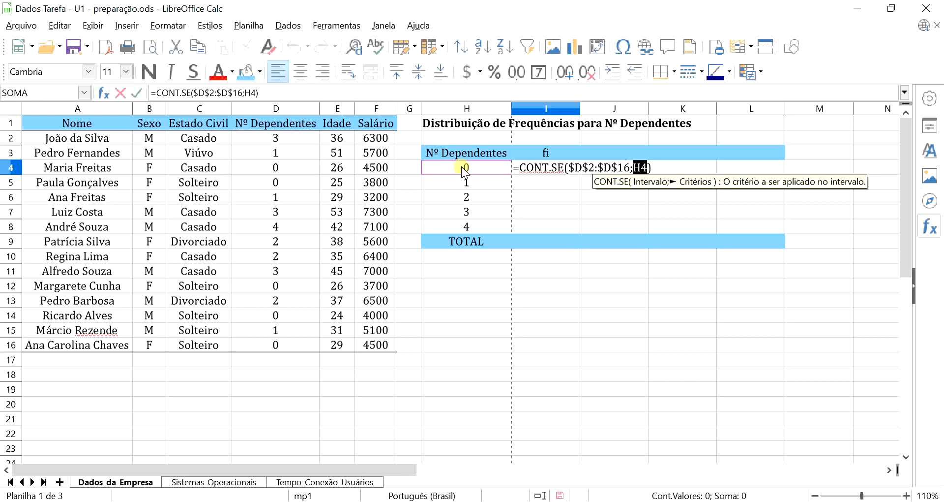
{"action": "key", "text": "Return"}
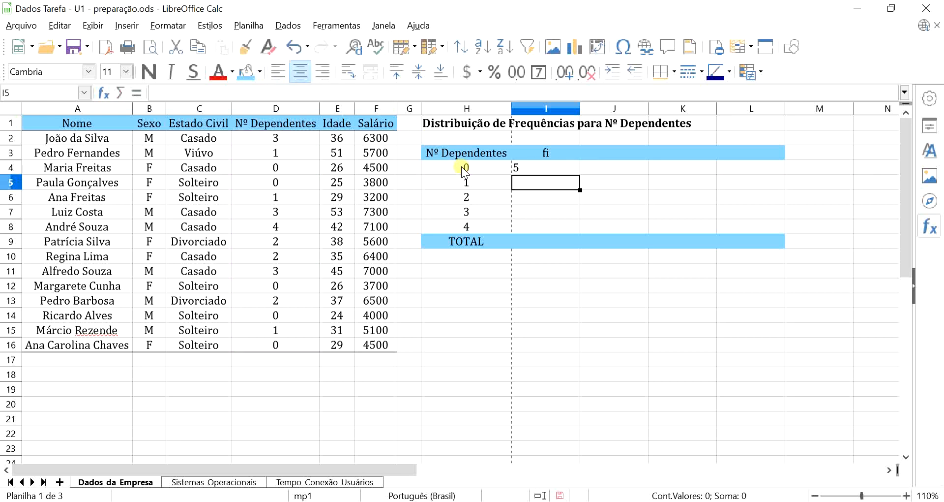
{"action": "double_click", "coordinate": [554, 166]}
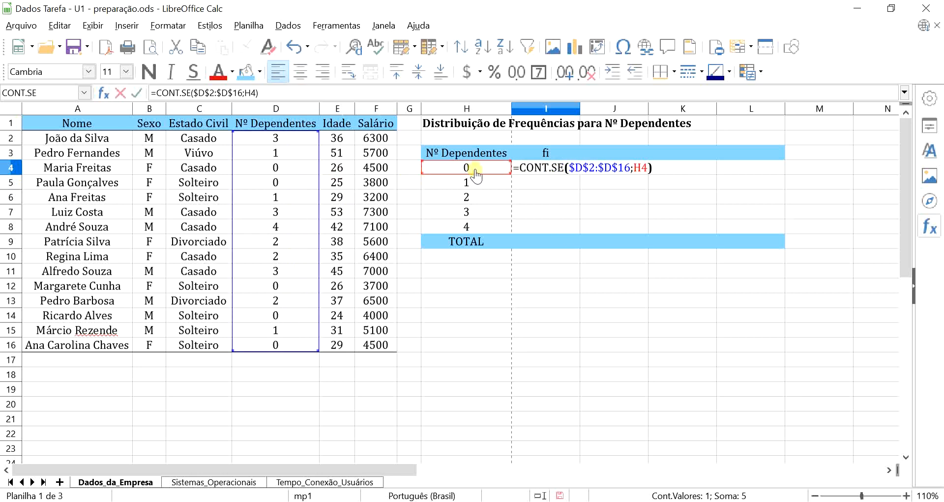
{"action": "key", "text": "Return"}
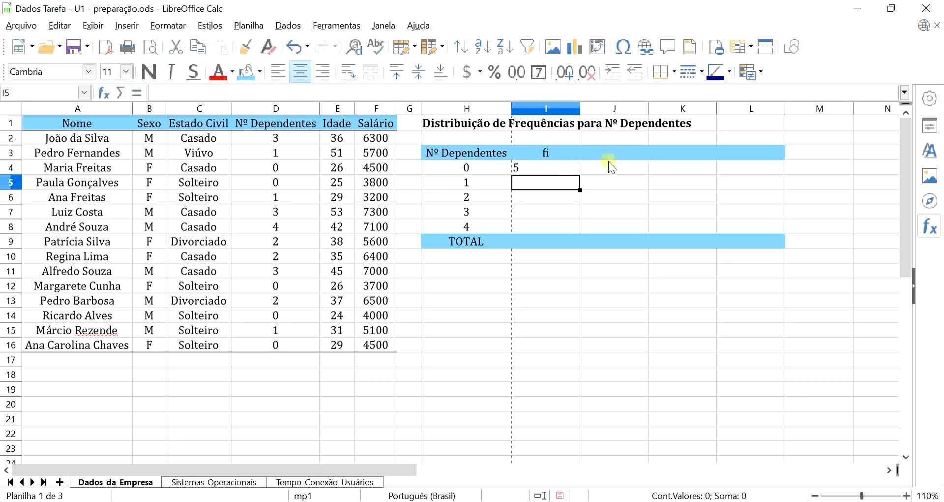
Copy the counting formula from I4 down through I8 and centre the cells I4:I8
{"action": "left_click", "coordinate": [571, 172]}
{"action": "left_click_drag", "start_coordinate": [579, 175], "coordinate": [575, 231]}
{"action": "left_click", "coordinate": [300, 72]}
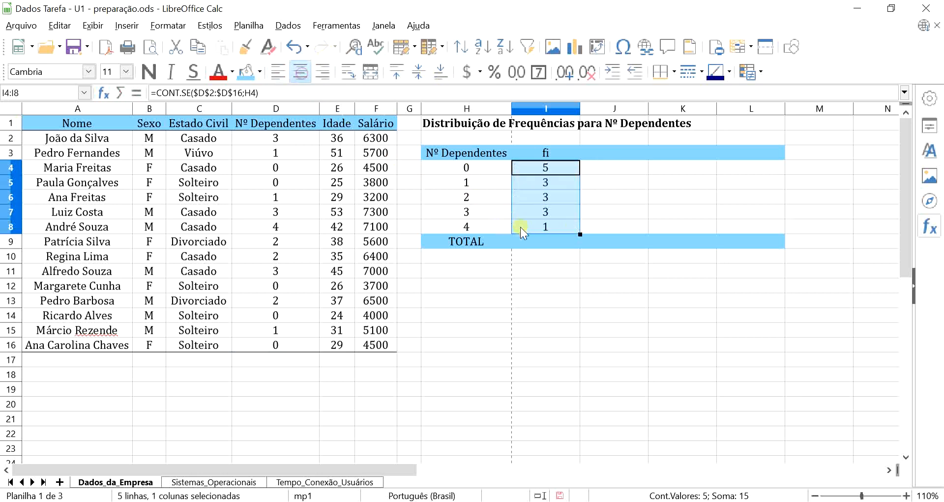
Total the frequencies in I9 with the formula =SOMA(I4:I8)
{"action": "left_click", "coordinate": [544, 241]}
{"action": "type", "text": "=soma"}
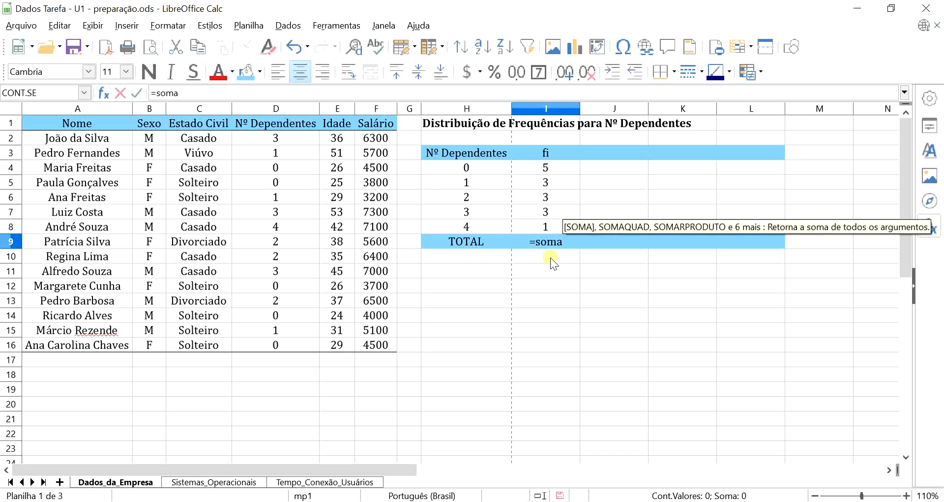
{"action": "key", "text": "Return"}
{"action": "left_click_drag", "start_coordinate": [563, 169], "coordinate": [561, 225]}
{"action": "key", "text": "Return"}
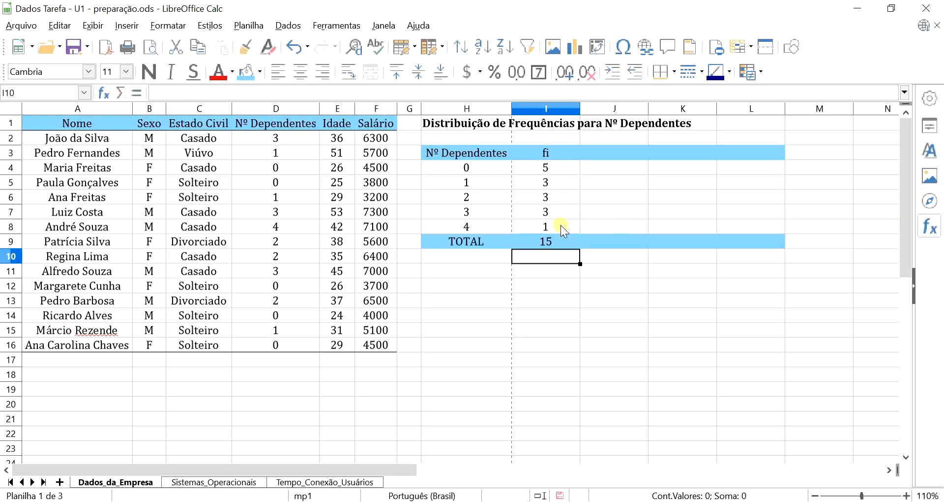
{"action": "left_click", "coordinate": [554, 241]}
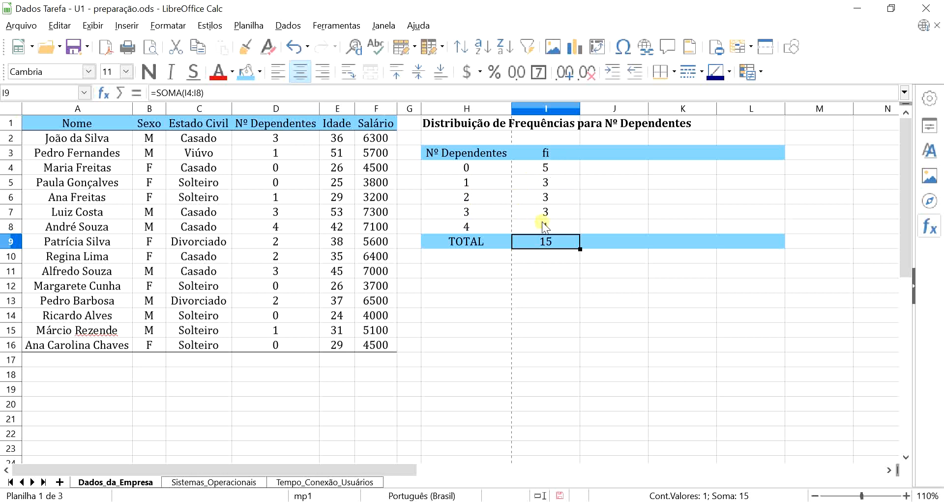
{"action": "left_click", "coordinate": [548, 170]}
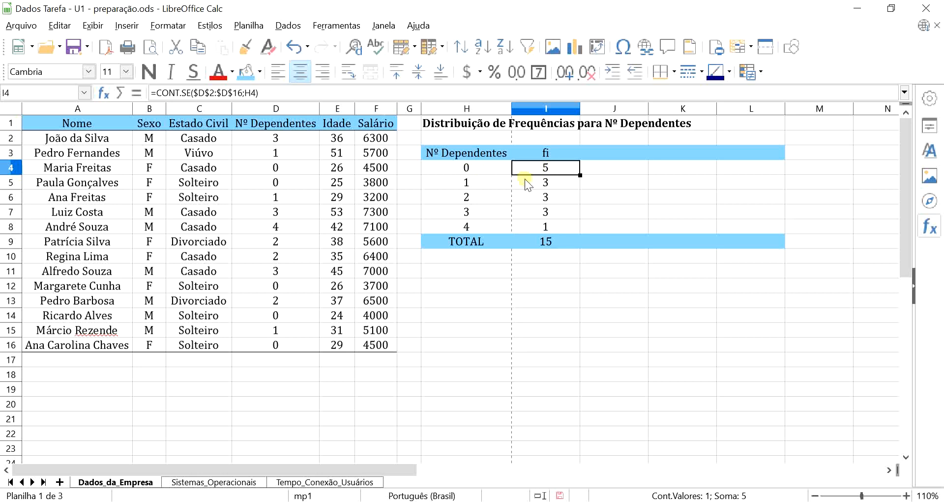
{"action": "left_click", "coordinate": [553, 183]}
{"action": "left_click", "coordinate": [479, 181]}
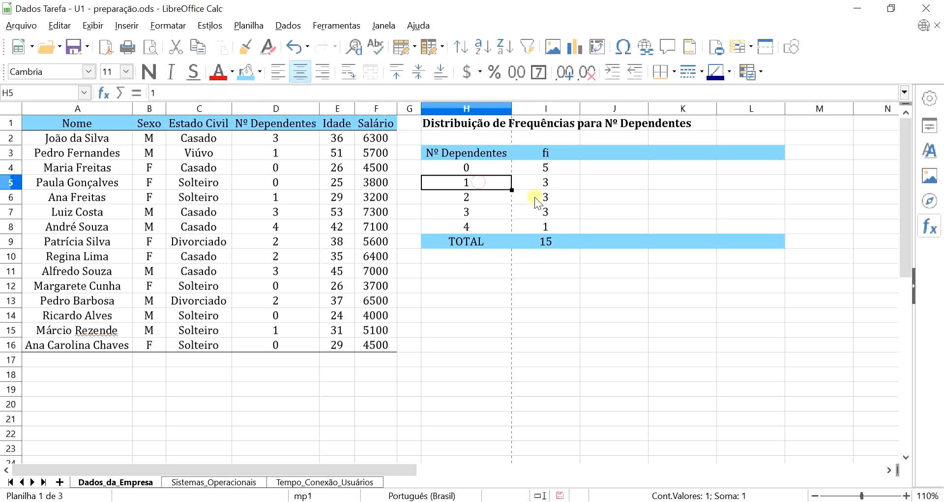
{"action": "left_click", "coordinate": [488, 227]}
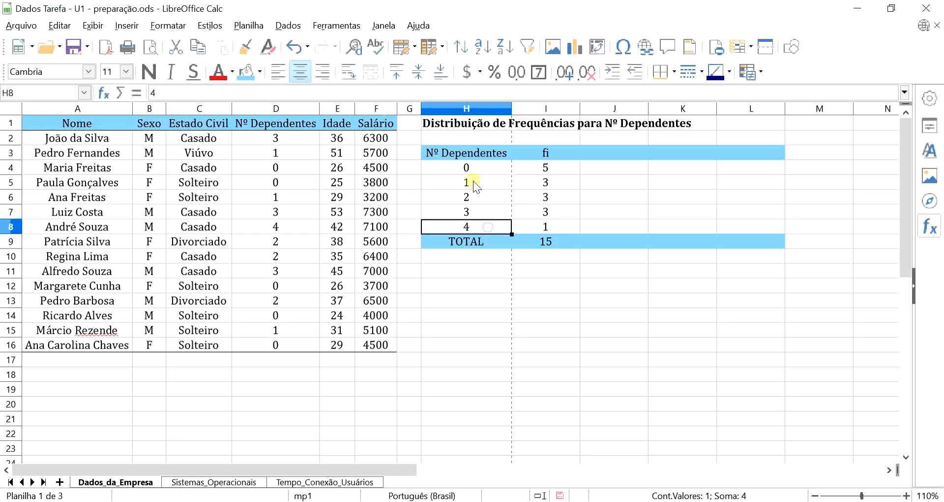
{"action": "left_click_drag", "start_coordinate": [471, 167], "coordinate": [471, 226]}
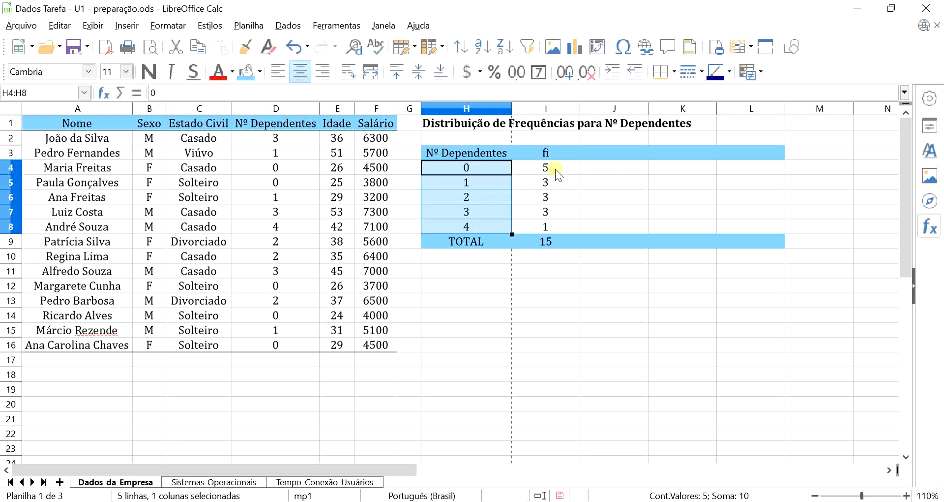
{"action": "left_click_drag", "start_coordinate": [556, 170], "coordinate": [555, 224]}
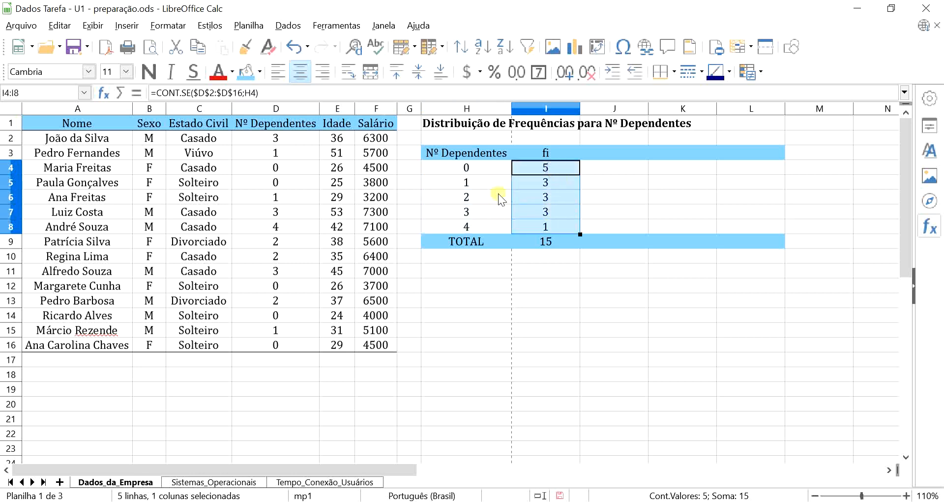
Add the header pi in J3 and enter the relative frequency formula =I4/$I$9 in J4
{"action": "left_click", "coordinate": [604, 153]}
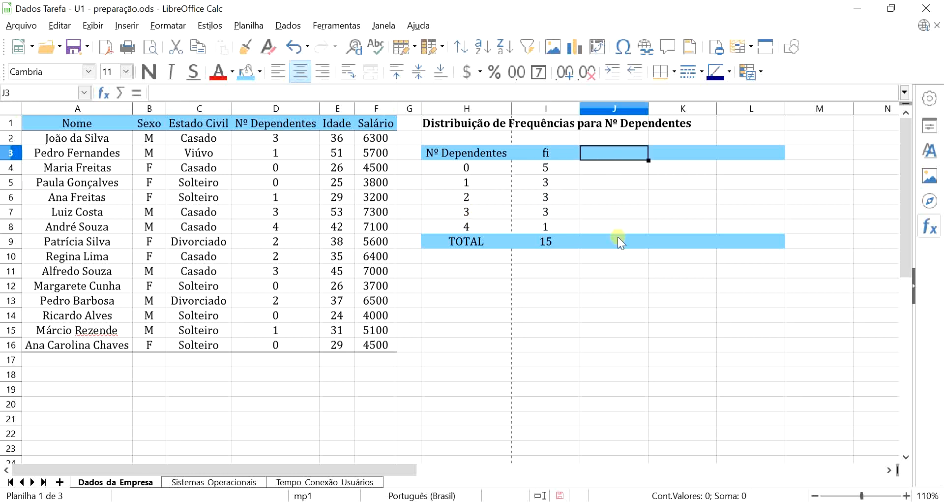
{"action": "type", "text": "pi"}
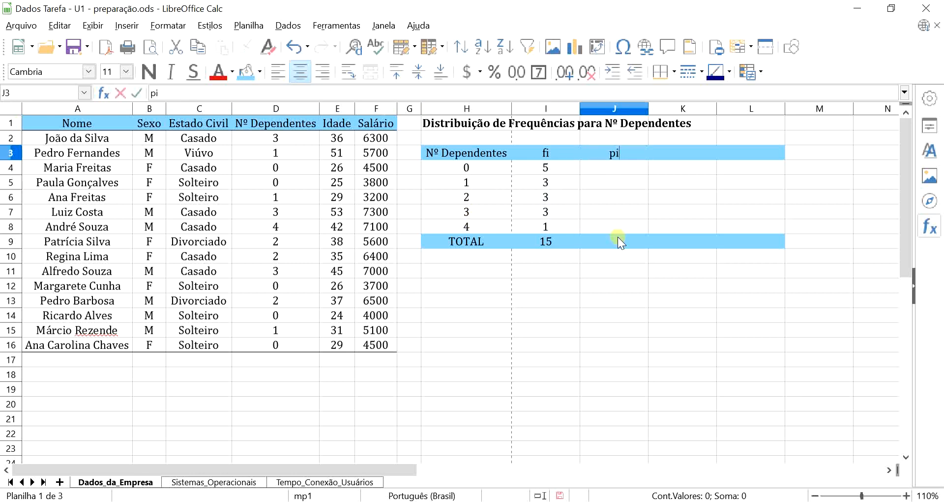
{"action": "key", "text": "Return"}
{"action": "type", "text": "="}
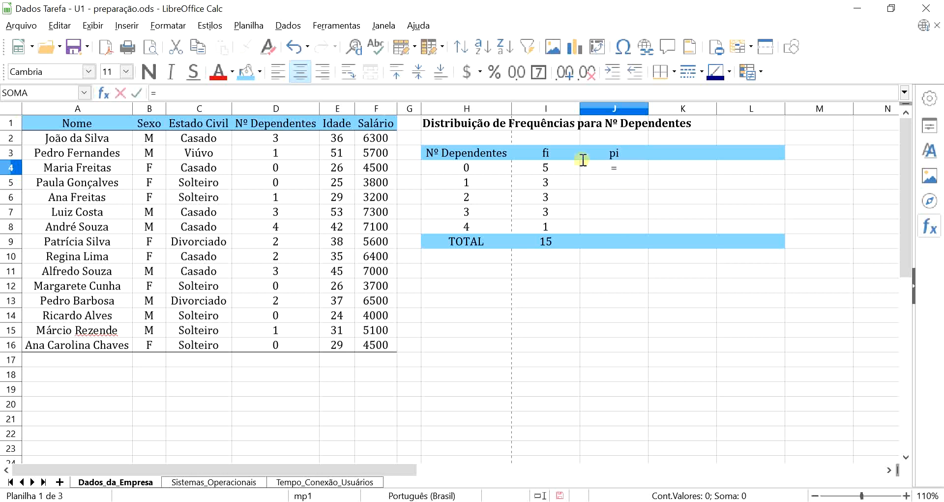
{"action": "left_click", "coordinate": [563, 167]}
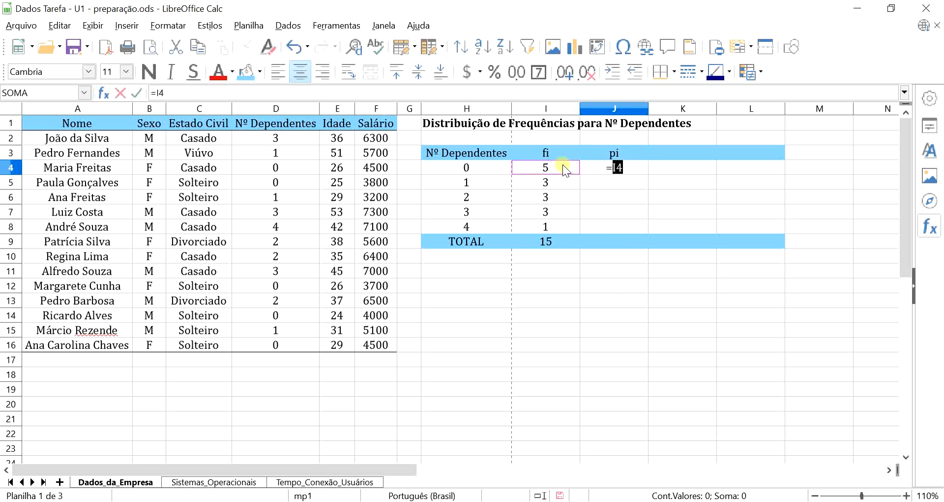
{"action": "type", "text": "/"}
{"action": "left_click", "coordinate": [548, 241]}
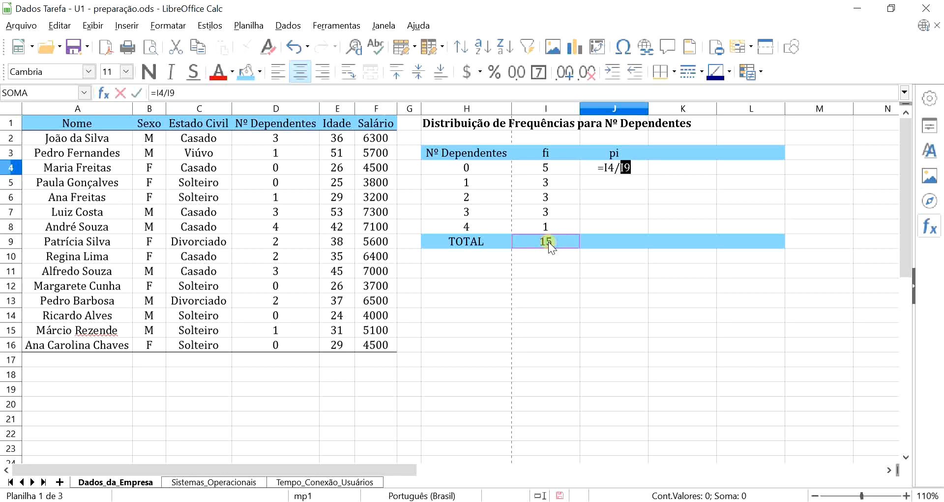
{"action": "key", "text": "F4"}
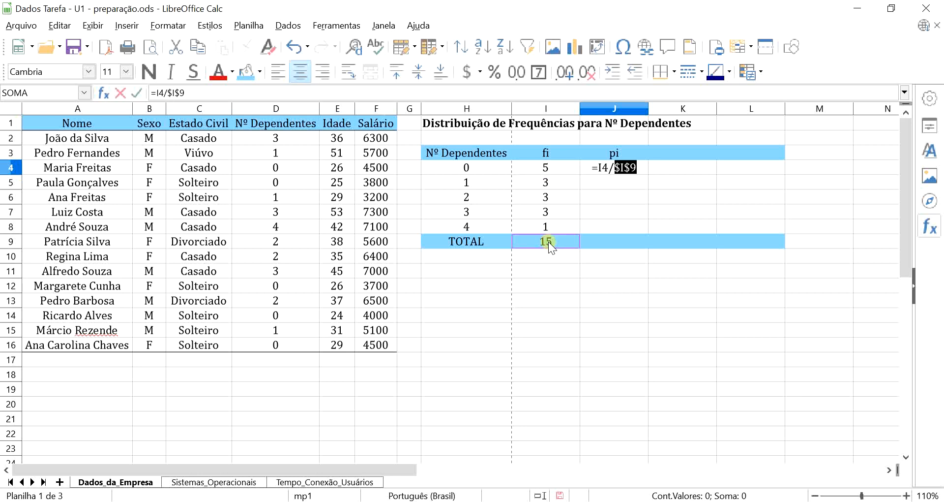
{"action": "key", "text": "Return"}
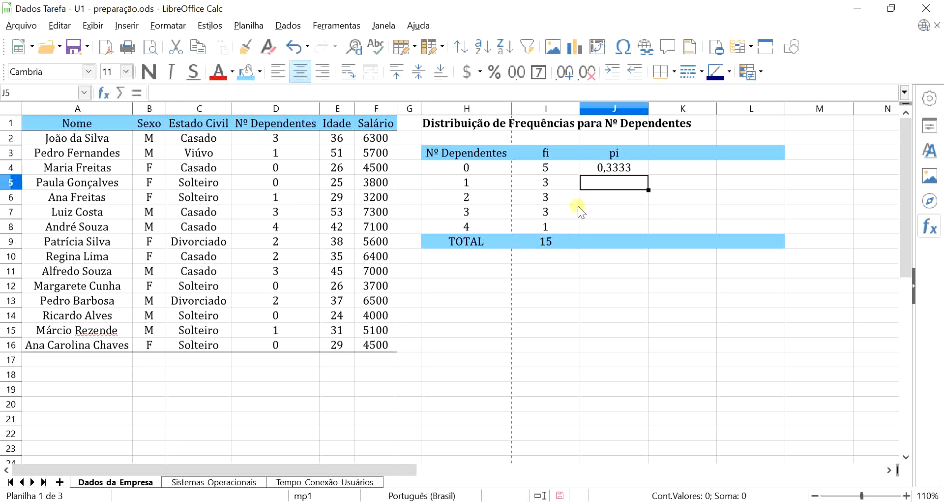
Copy the relative frequency formula from J4 down through J8 and total the column in J9 with =SOMA(J4:J8)
{"action": "left_click", "coordinate": [635, 166]}
{"action": "left_click_drag", "start_coordinate": [648, 175], "coordinate": [643, 228]}
{"action": "left_click", "coordinate": [624, 244]}
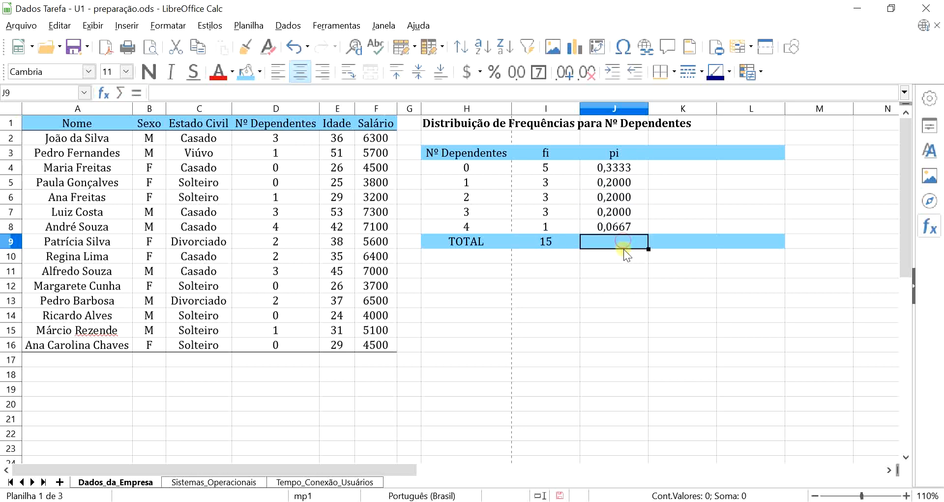
{"action": "type", "text": "=so"}
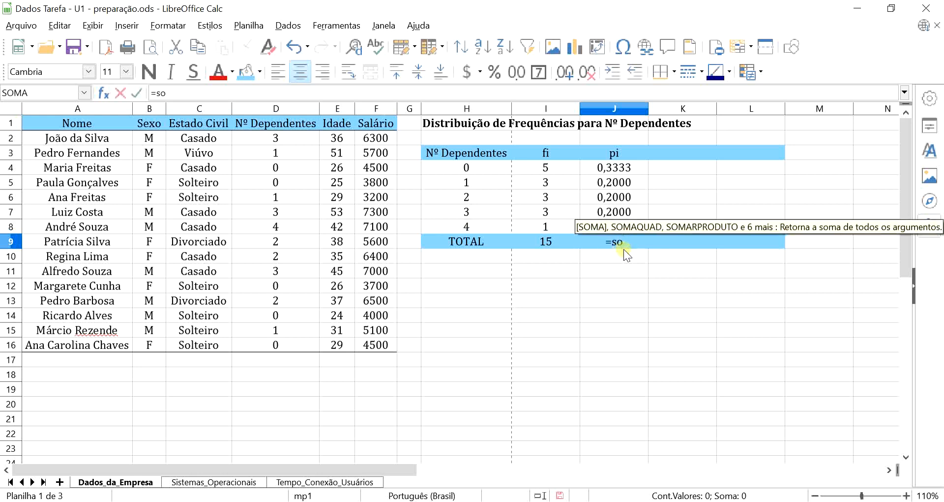
{"action": "type", "text": "ma"}
{"action": "key", "text": "Return"}
{"action": "left_click_drag", "start_coordinate": [636, 173], "coordinate": [635, 221]}
{"action": "key", "text": "Return"}
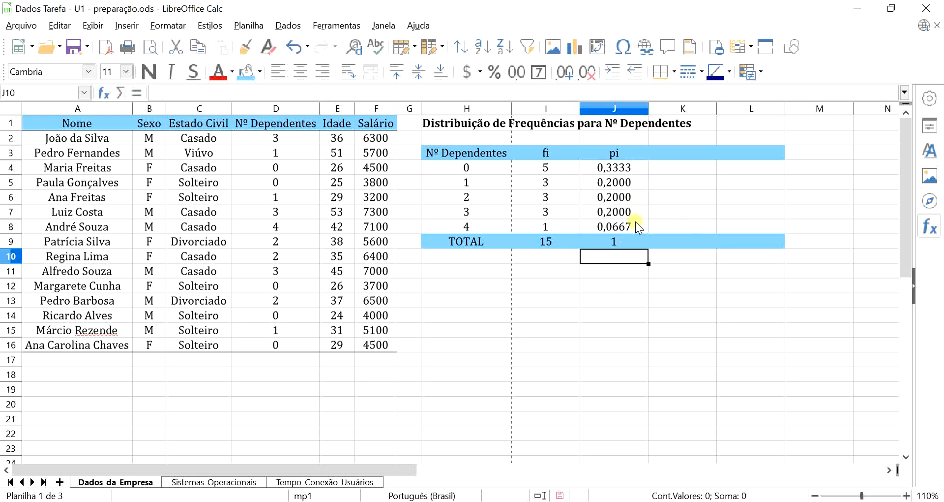
{"action": "left_click", "coordinate": [616, 243]}
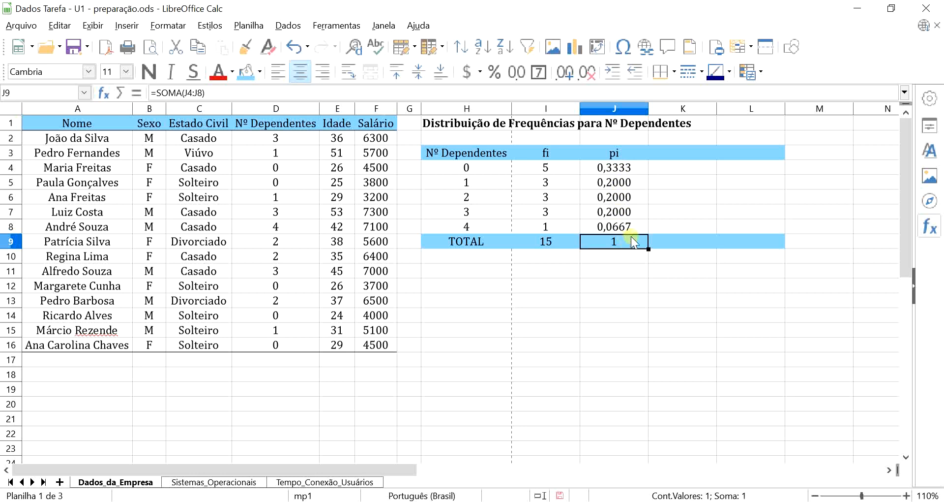
Add the column headers Fi in K3 and Pi in L3 to the frequency table
{"action": "left_click", "coordinate": [693, 154]}
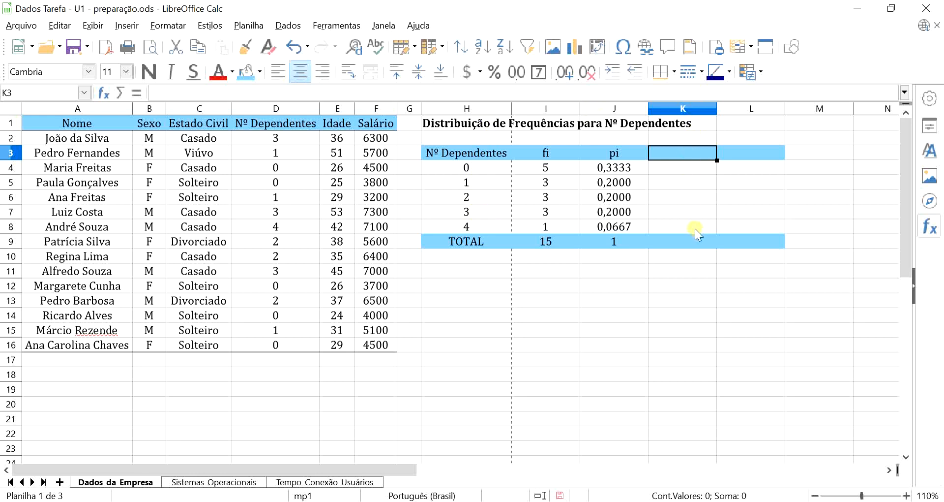
{"action": "left_click", "coordinate": [458, 183]}
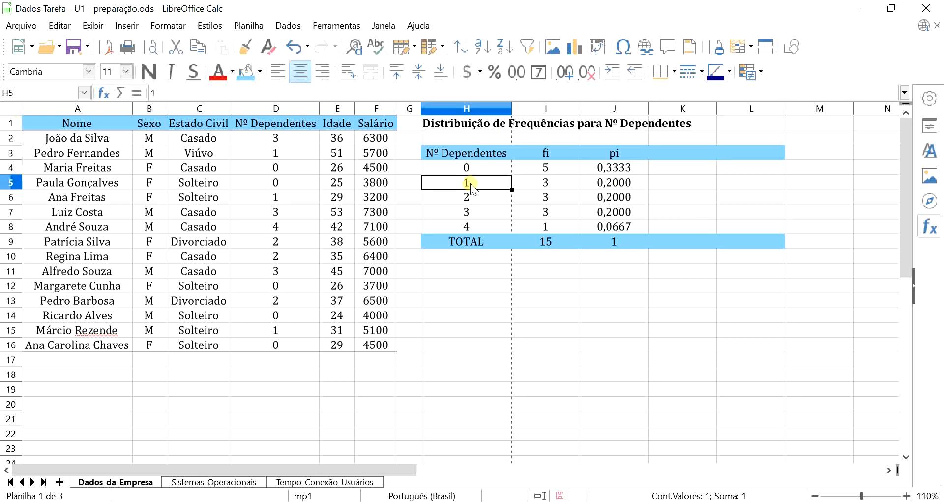
{"action": "left_click", "coordinate": [444, 213]}
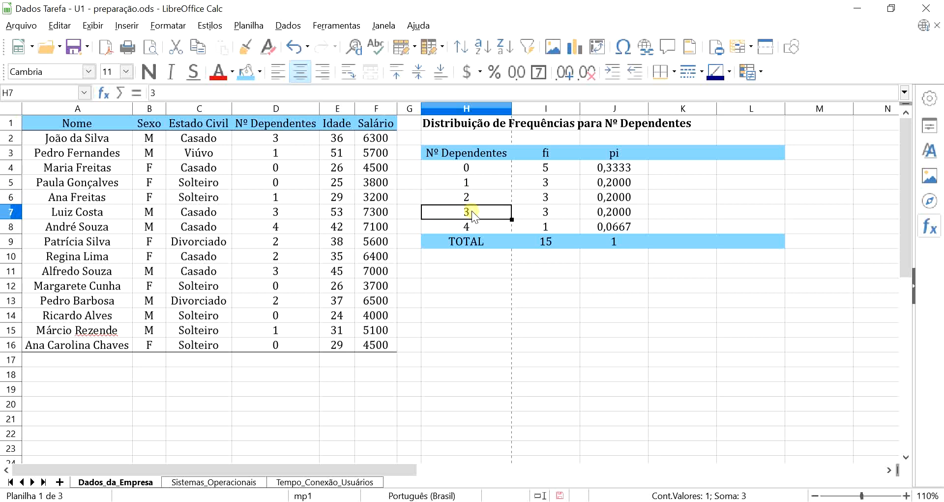
{"action": "left_click", "coordinate": [673, 153]}
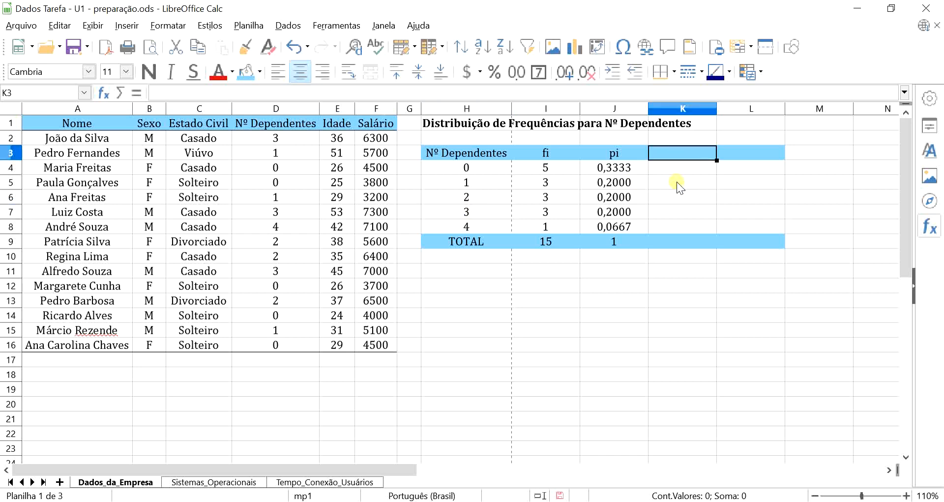
{"action": "type", "text": "F"}
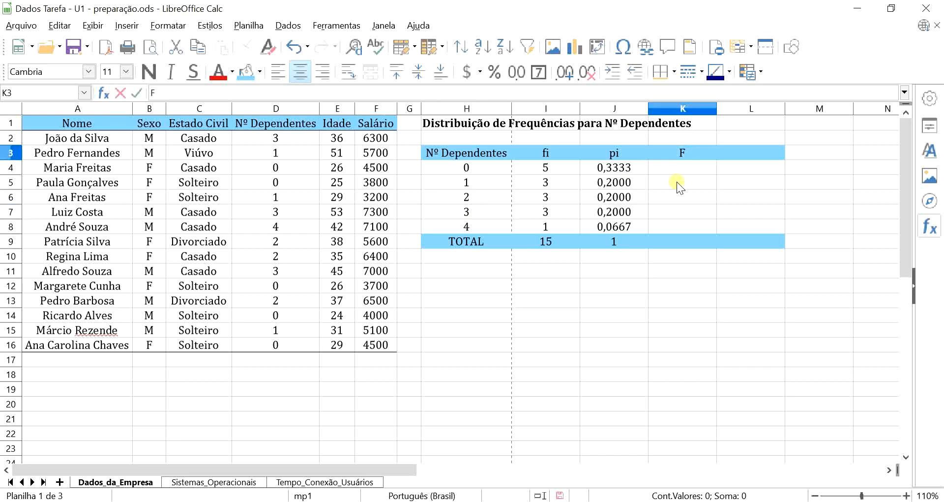
{"action": "type", "text": "i"}
{"action": "left_click", "coordinate": [615, 154]}
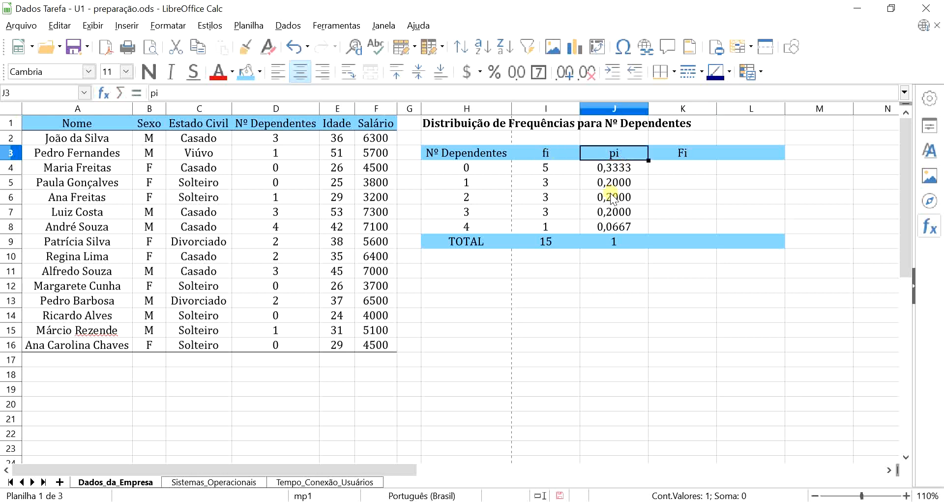
{"action": "left_click", "coordinate": [683, 155]}
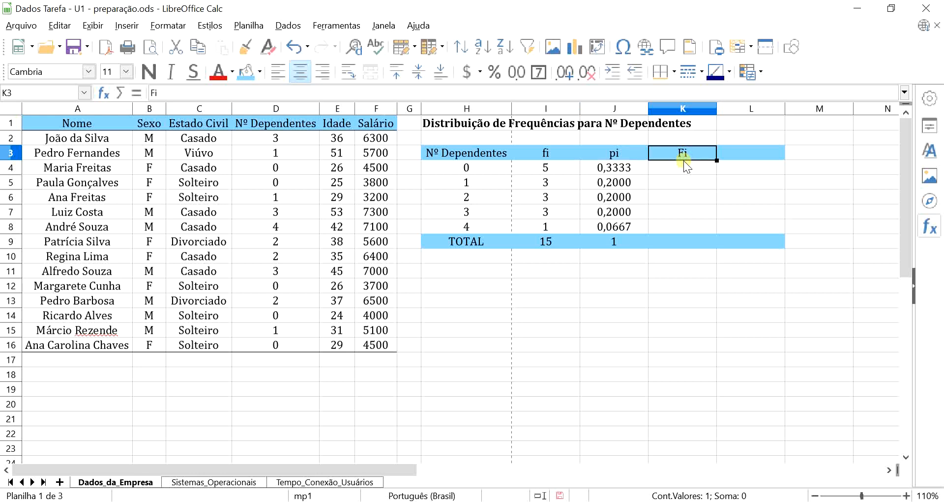
{"action": "left_click", "coordinate": [739, 153]}
{"action": "type", "text": "Pi"}
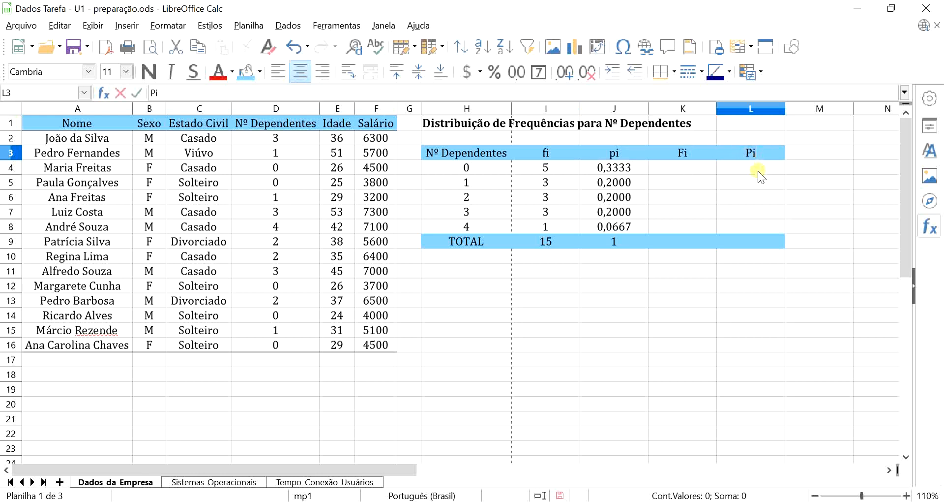
{"action": "left_click", "coordinate": [757, 169]}
Compare the lowercase headers fi and pi with the uppercase headers Fi and Pi in row 3
{"action": "left_click", "coordinate": [752, 152]}
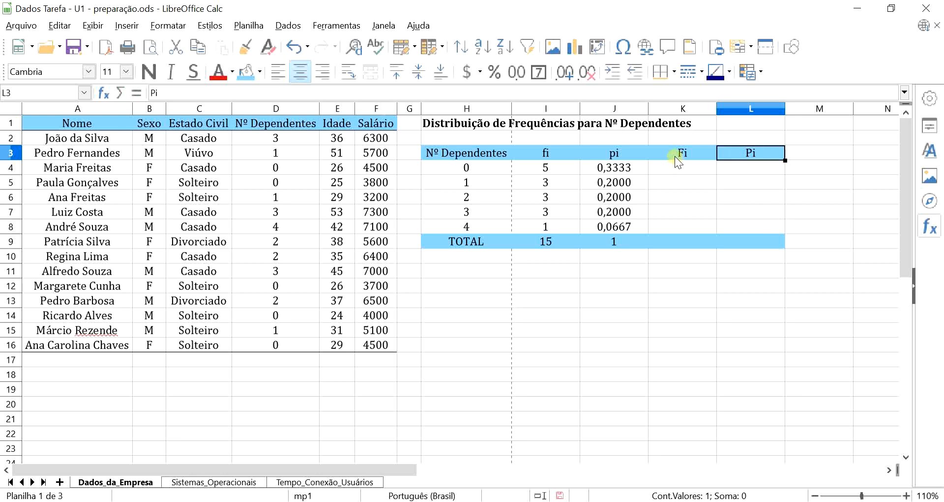
{"action": "left_click_drag", "start_coordinate": [679, 160], "coordinate": [722, 154]}
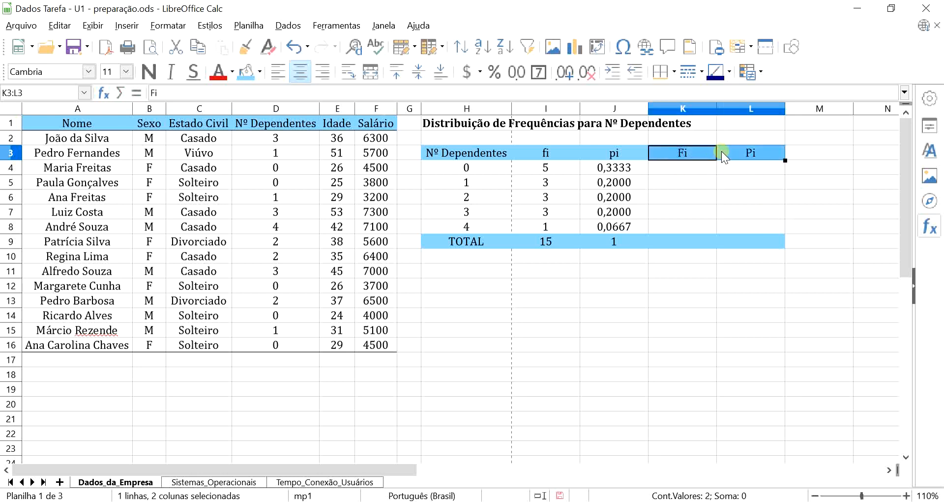
{"action": "left_click_drag", "start_coordinate": [553, 154], "coordinate": [595, 157]}
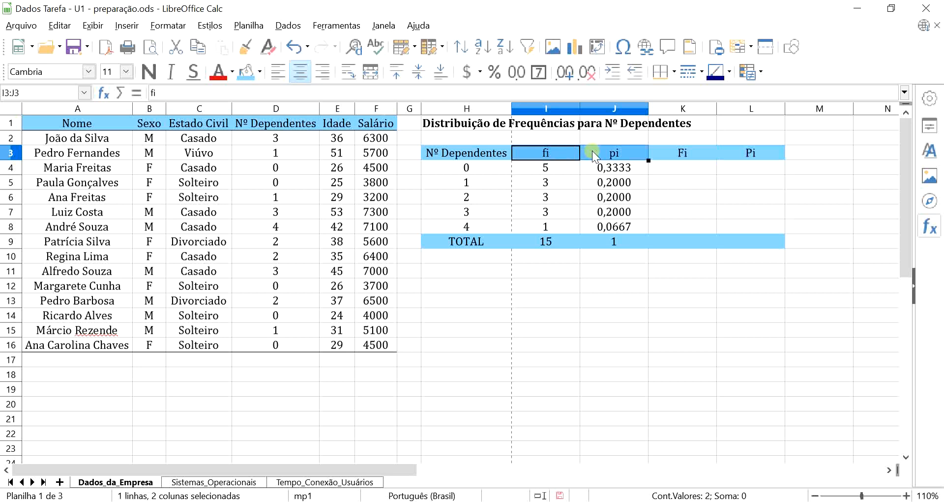
{"action": "left_click", "coordinate": [565, 153]}
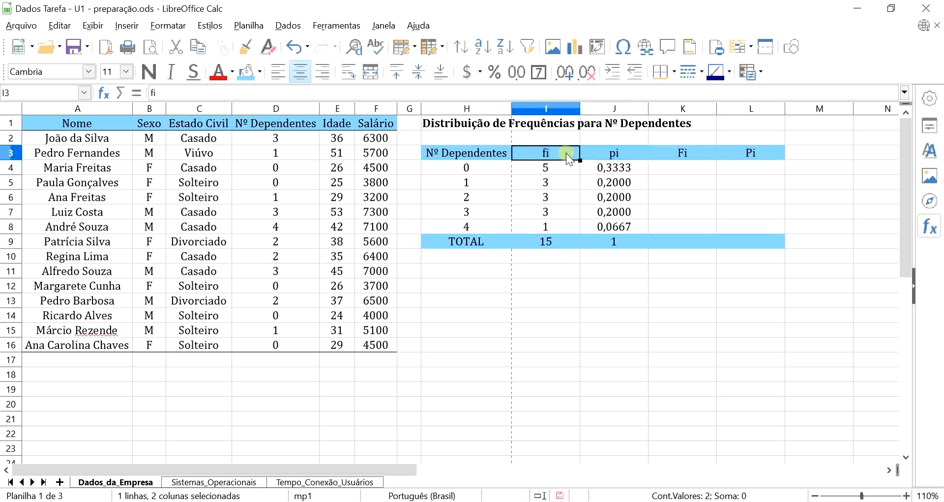
{"action": "left_click", "coordinate": [679, 156]}
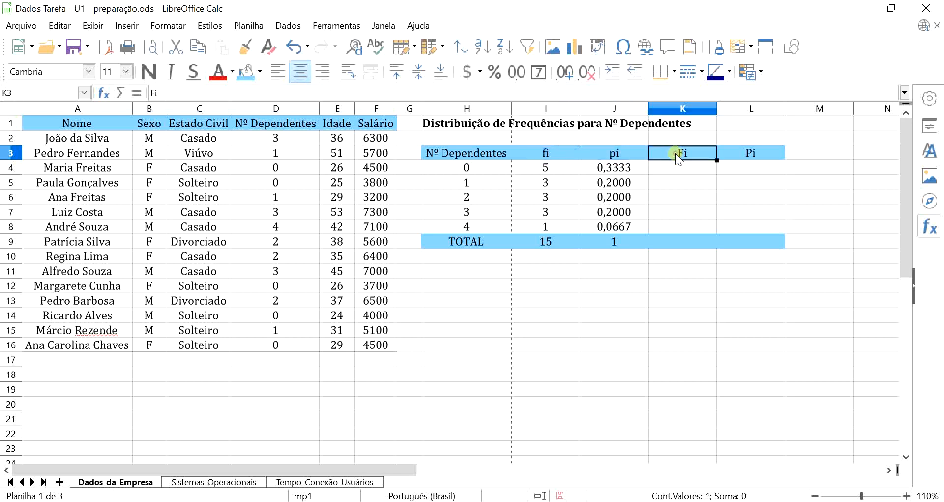
{"action": "left_click", "coordinate": [624, 152]}
{"action": "left_click", "coordinate": [754, 149]}
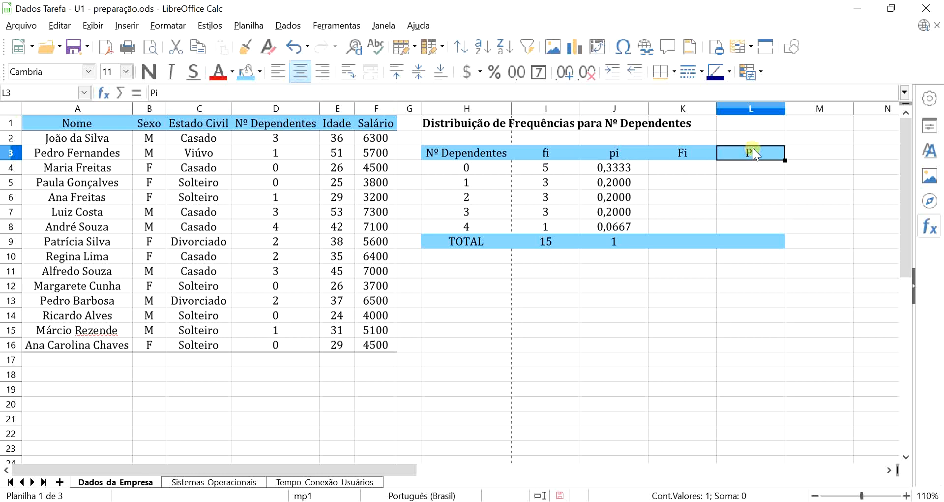
Enter =I4 in K4 as the first cumulative frequency, for 0 dependents
{"action": "left_click", "coordinate": [677, 162]}
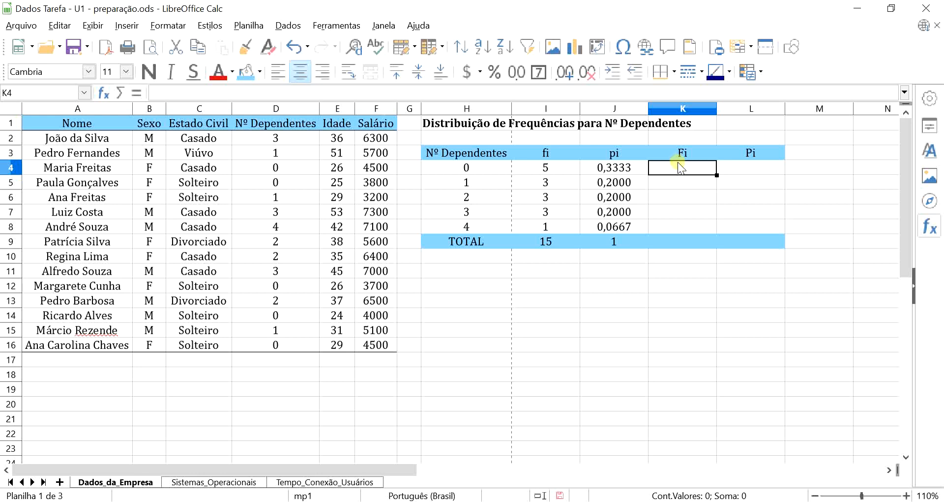
{"action": "left_click", "coordinate": [468, 167]}
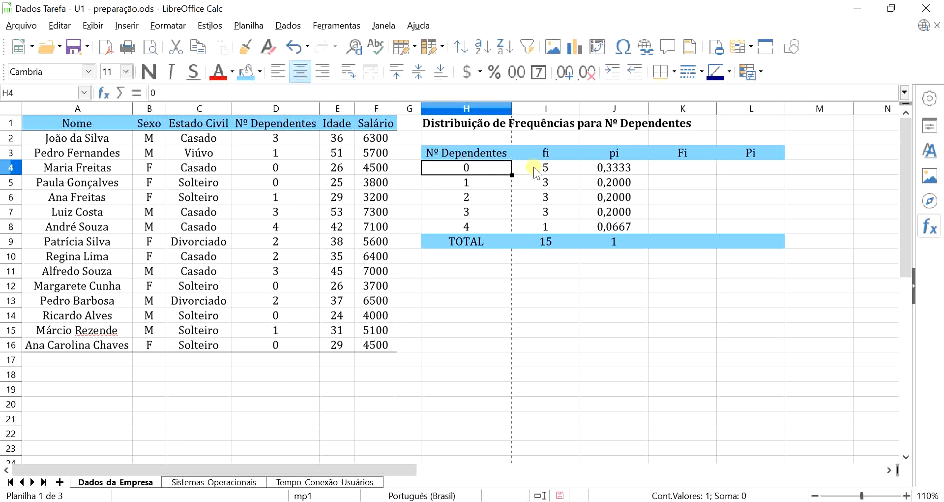
{"action": "left_click", "coordinate": [693, 169]}
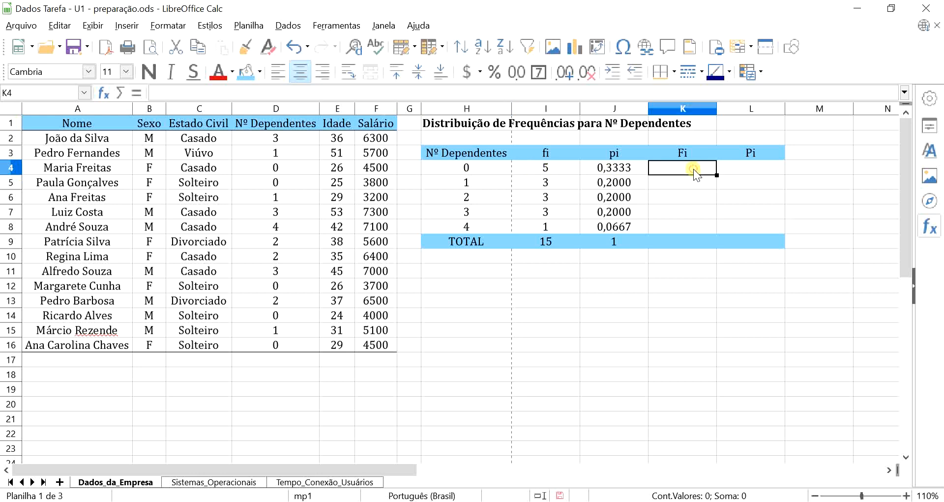
{"action": "type", "text": "="}
{"action": "left_click", "coordinate": [561, 168]}
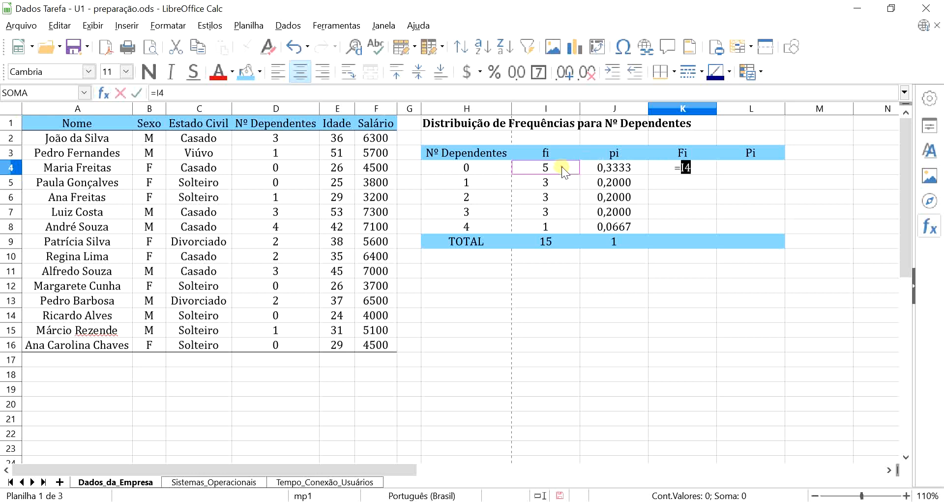
{"action": "key", "text": "Return"}
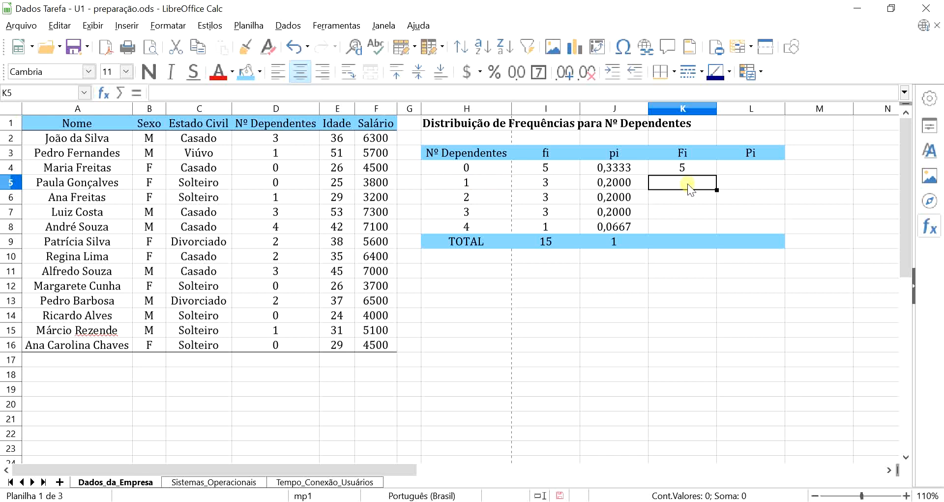
Enter =K4+I5 in K5 to accumulate the frequency up to 1 dependent
{"action": "type", "text": "="}
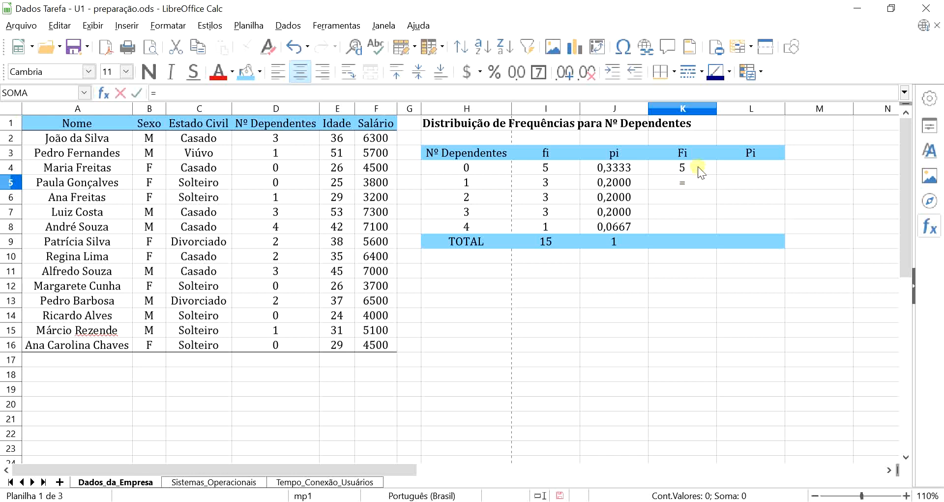
{"action": "left_click", "coordinate": [698, 166]}
{"action": "left_click", "coordinate": [547, 181]}
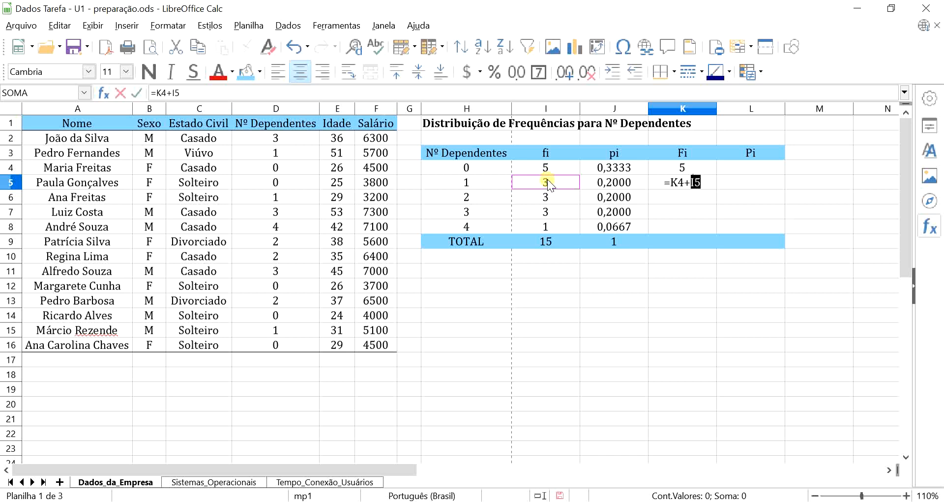
{"action": "key", "text": "Return"}
{"action": "left_click_drag", "start_coordinate": [551, 169], "coordinate": [554, 178]}
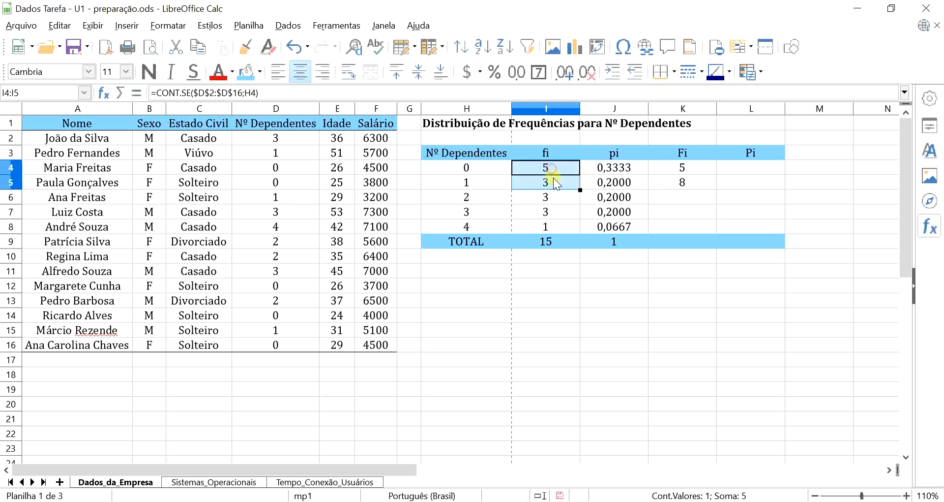
Fill the cumulative frequency formula from K5 down through K8
{"action": "double_click", "coordinate": [687, 185]}
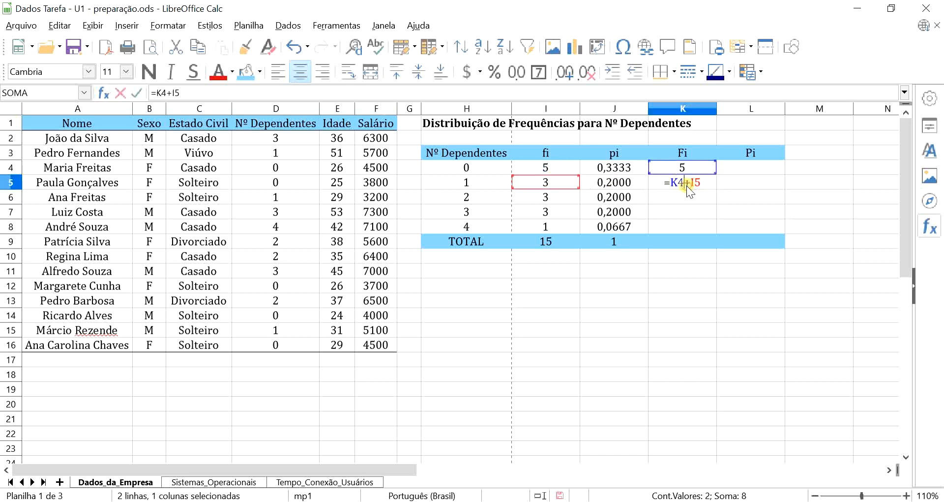
{"action": "key", "text": "Escape"}
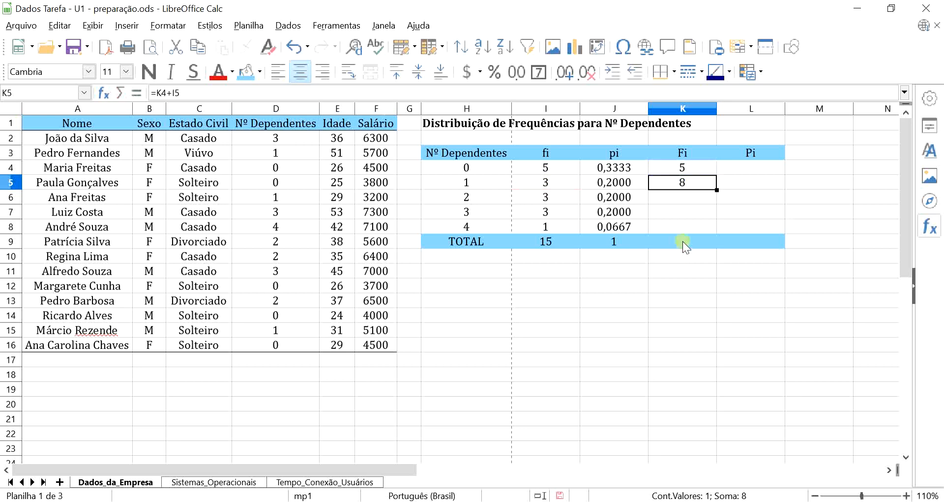
{"action": "left_click_drag", "start_coordinate": [716, 189], "coordinate": [711, 227]}
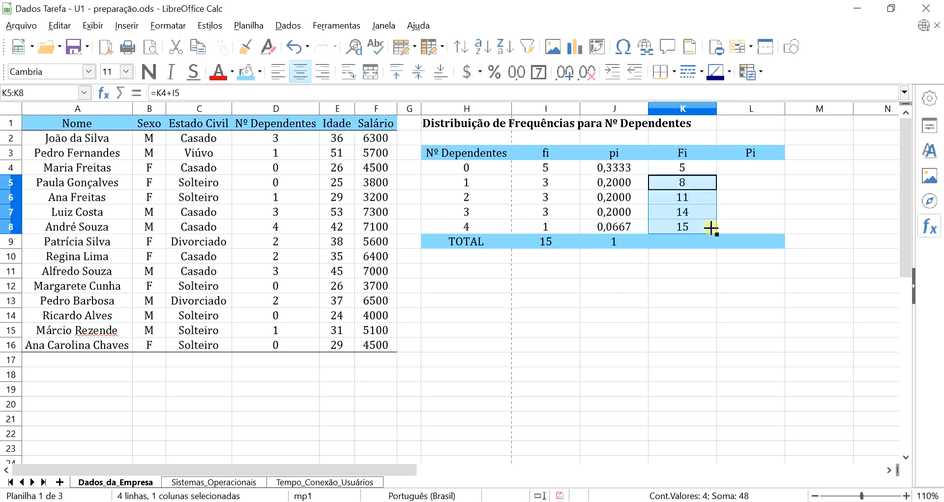
Check the copied cumulative frequency formulas in K7 and K8 and review the row for 4 dependents
{"action": "double_click", "coordinate": [689, 214]}
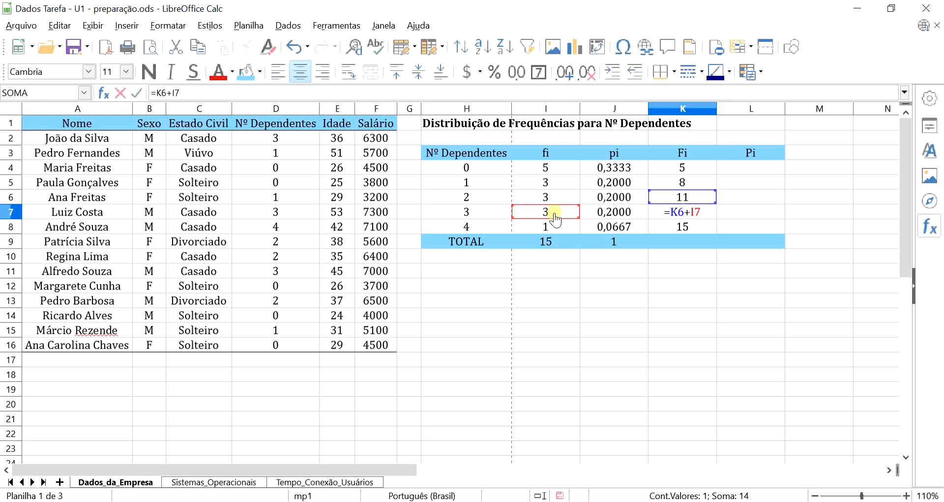
{"action": "key", "text": "Return"}
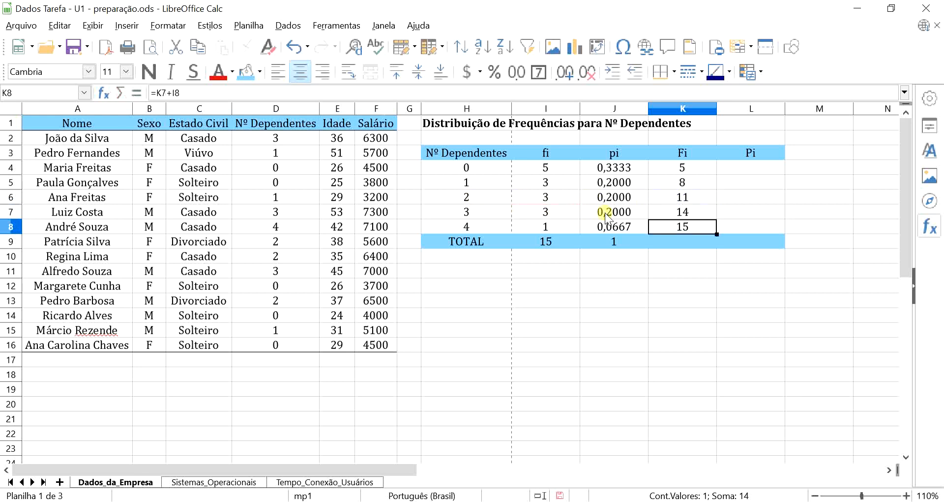
{"action": "left_click", "coordinate": [701, 208]}
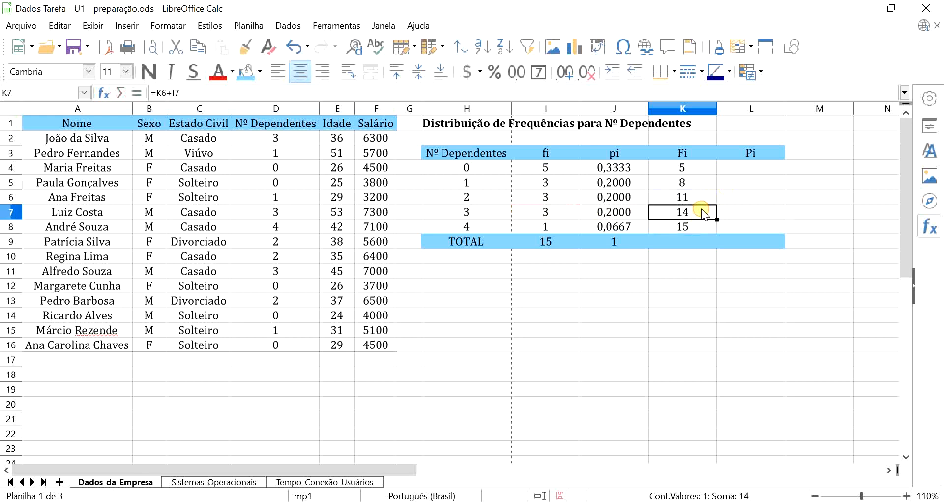
{"action": "left_click", "coordinate": [692, 226]}
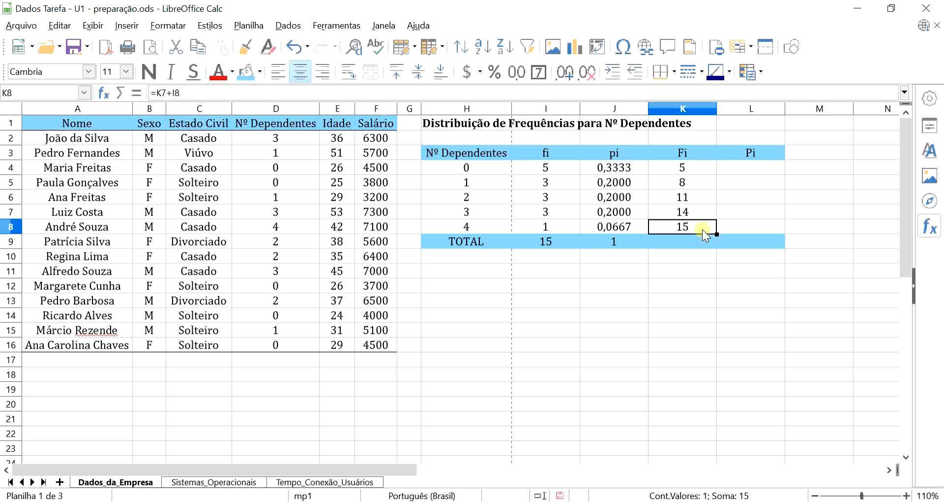
{"action": "left_click", "coordinate": [446, 227]}
{"action": "left_click_drag", "start_coordinate": [500, 231], "coordinate": [679, 225]}
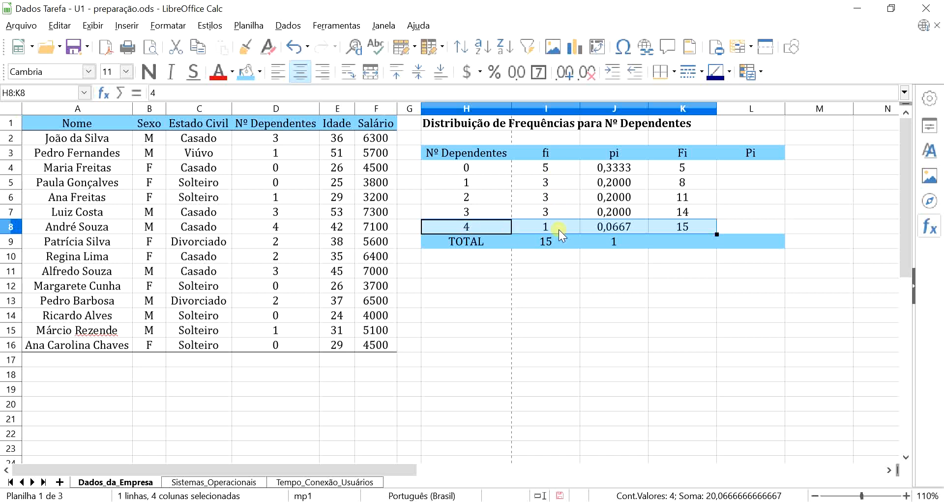
{"action": "left_click", "coordinate": [692, 229]}
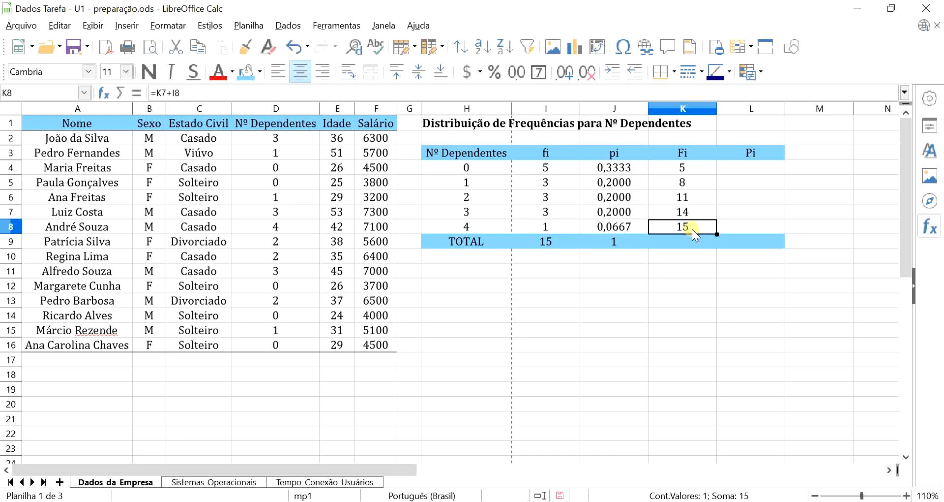
Enter =K4/$I$9 in L4 as the cumulative relative frequency for 0 dependents
{"action": "left_click", "coordinate": [753, 169]}
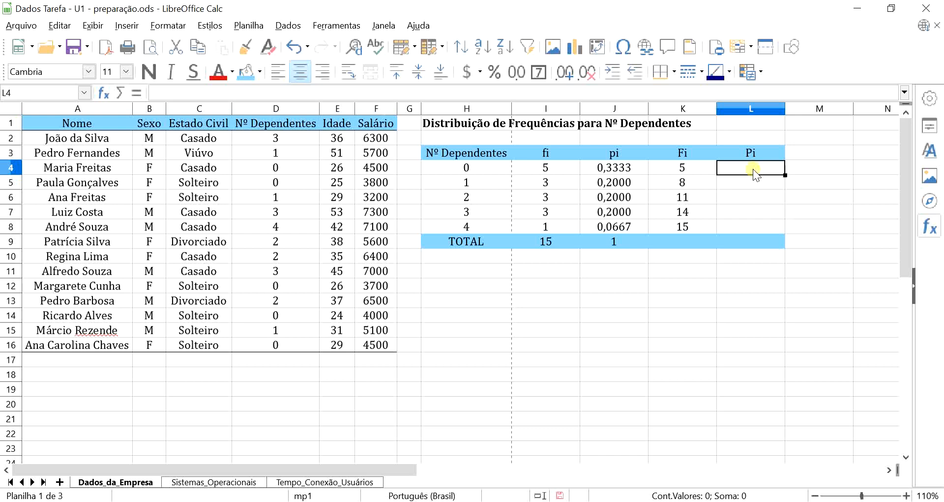
{"action": "type", "text": "="}
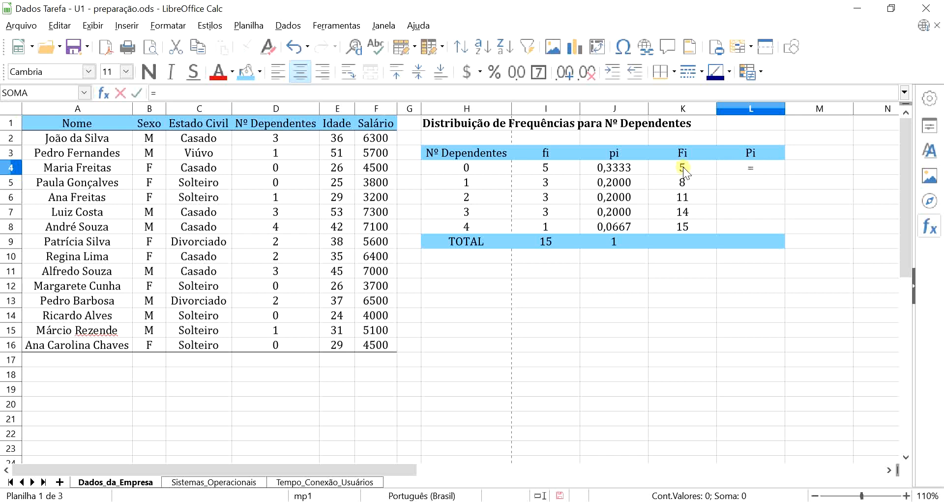
{"action": "left_click", "coordinate": [683, 166]}
{"action": "type", "text": "/"}
{"action": "left_click", "coordinate": [551, 243]}
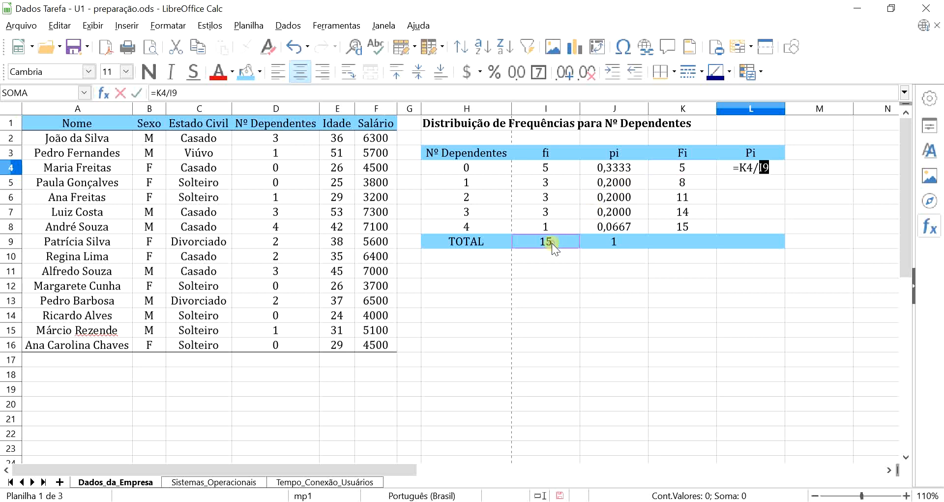
{"action": "key", "text": "F4"}
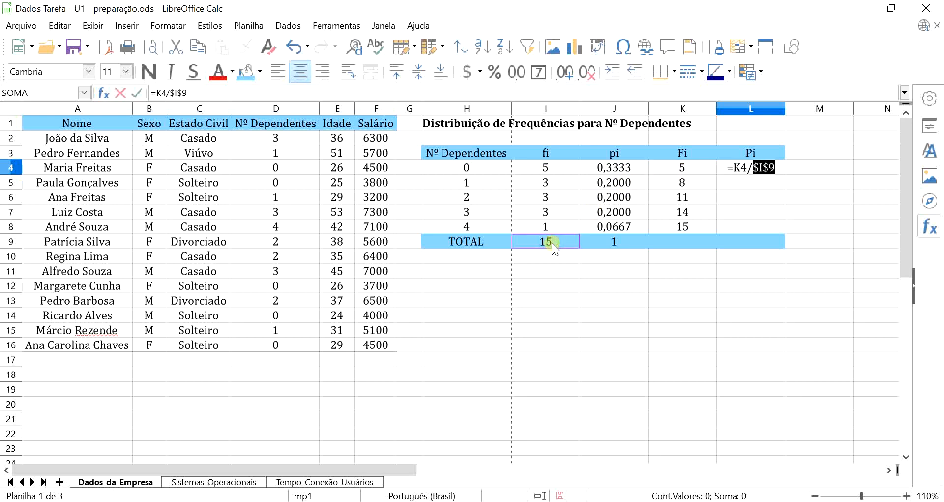
{"action": "key", "text": "Return"}
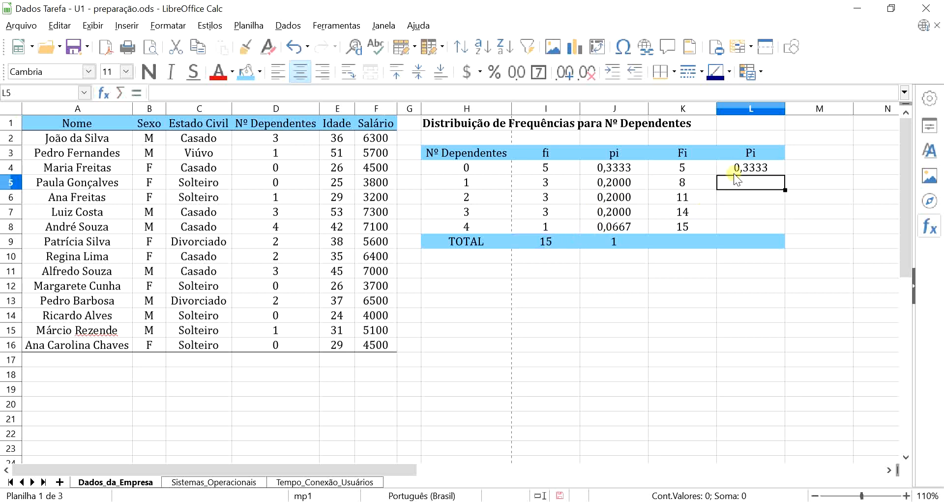
Fill the cumulative relative frequency formula from L4 down through L8
{"action": "left_click", "coordinate": [734, 172]}
{"action": "left_click_drag", "start_coordinate": [785, 175], "coordinate": [780, 230]}
{"action": "left_click", "coordinate": [760, 226]}
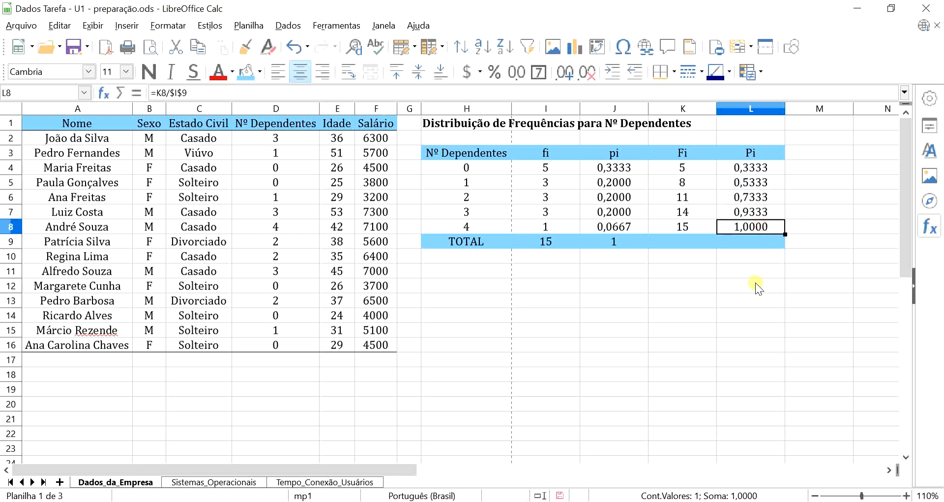
Check the references of the formula in L8 and review the completed Fi and Pi columns
{"action": "double_click", "coordinate": [753, 226]}
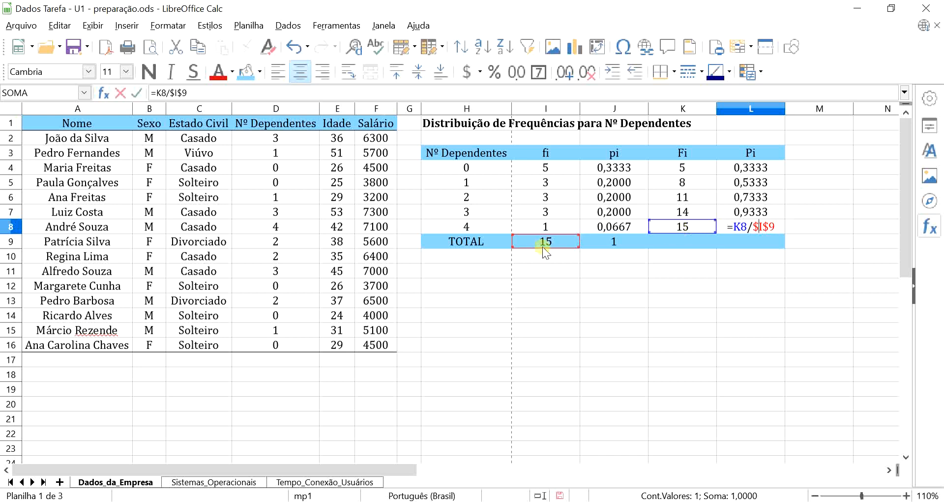
{"action": "key", "text": "Return"}
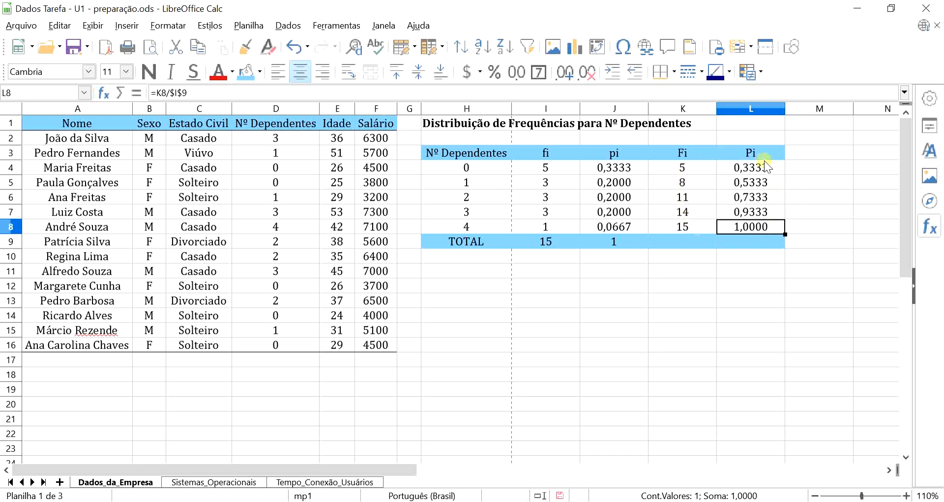
{"action": "left_click", "coordinate": [747, 275]}
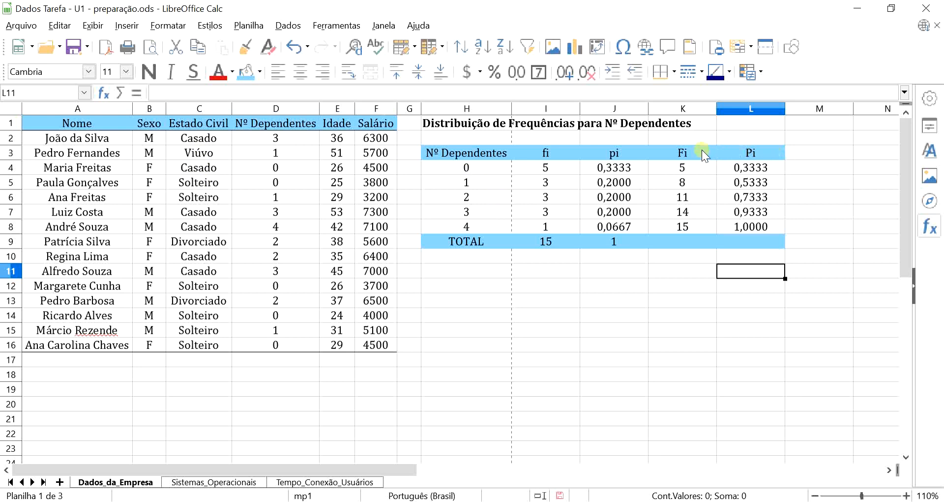
{"action": "left_click_drag", "start_coordinate": [701, 150], "coordinate": [755, 226]}
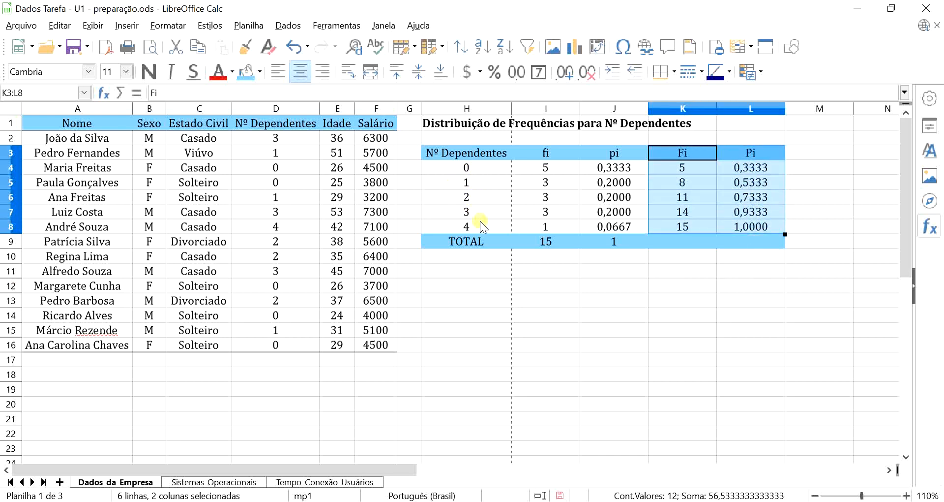
{"action": "left_click", "coordinate": [763, 288]}
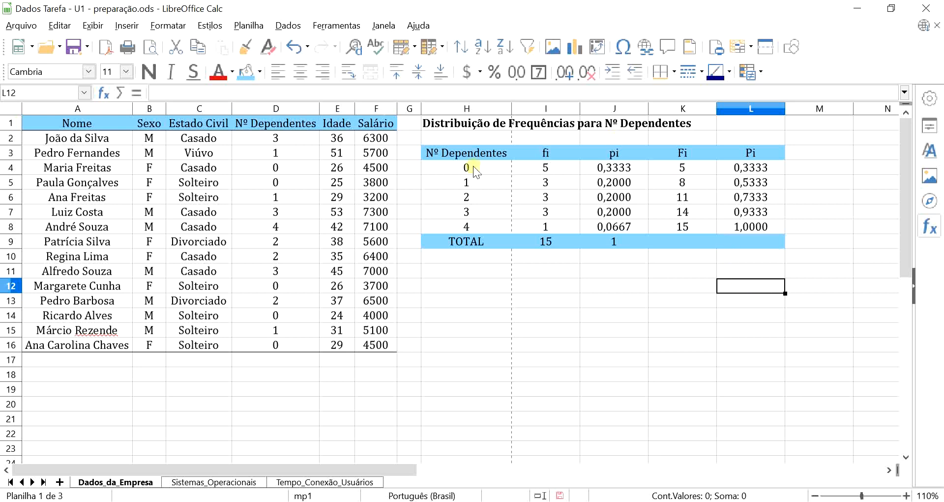
Start a normal column chart from the Nº Dependentes and fi columns, H3:H8 and I3:I8, keeping the chart preview uncovered
{"action": "left_click_drag", "start_coordinate": [481, 154], "coordinate": [485, 226]}
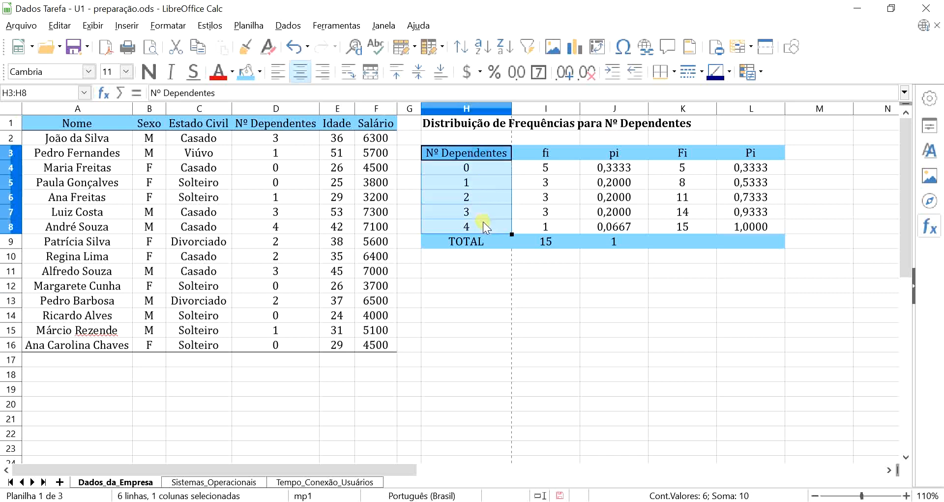
{"action": "left_click_drag", "start_coordinate": [566, 155], "coordinate": [565, 229]}
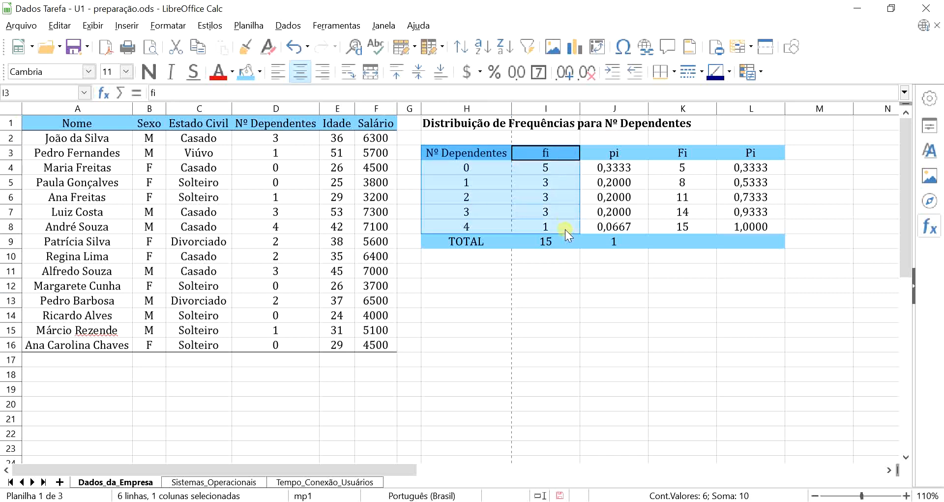
{"action": "left_click", "coordinate": [574, 50]}
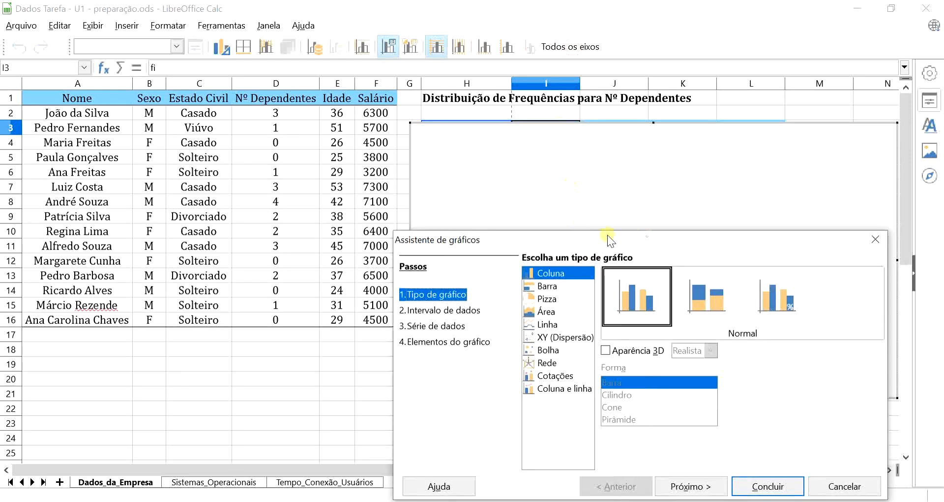
{"action": "left_click_drag", "start_coordinate": [606, 235], "coordinate": [194, 28]}
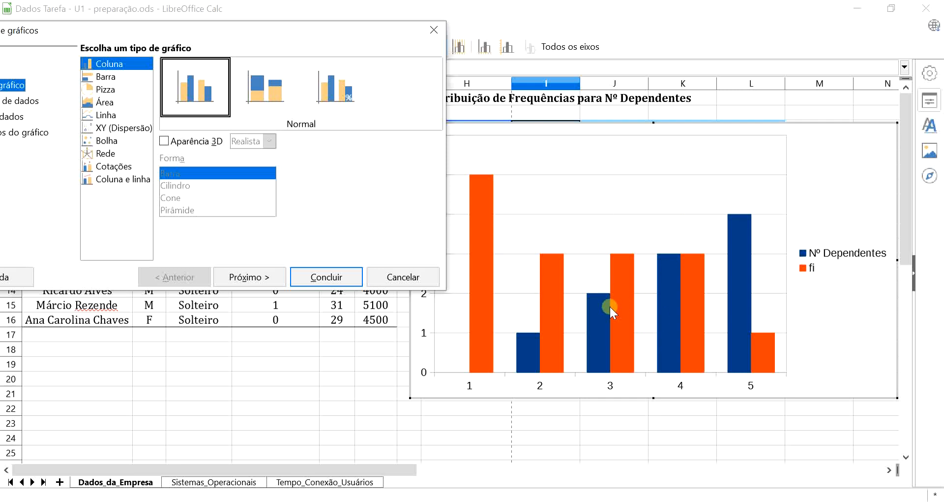
Set the chart's data range to use the first column as label
{"action": "left_click", "coordinate": [244, 278]}
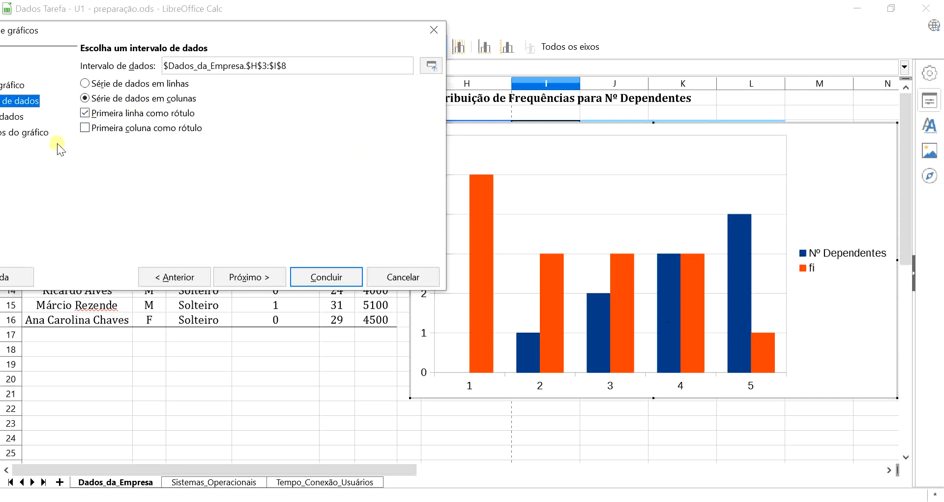
{"action": "left_click", "coordinate": [83, 127]}
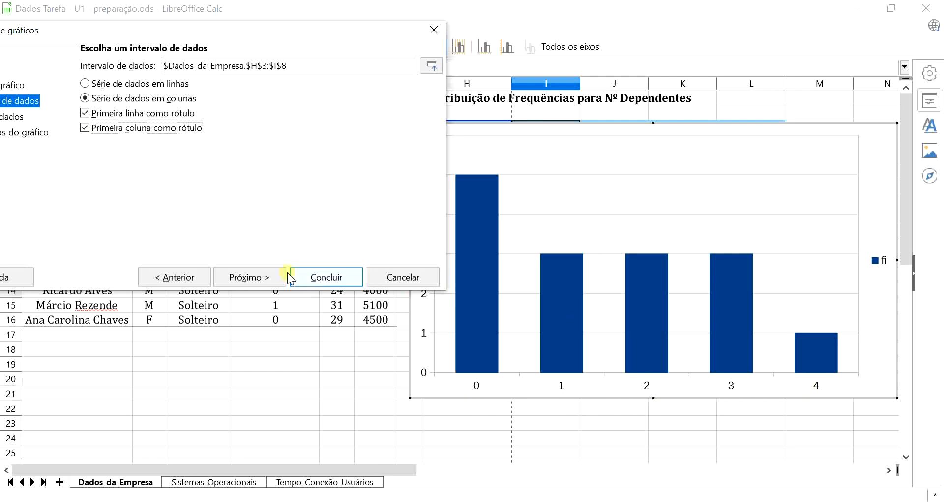
{"action": "left_click", "coordinate": [249, 277]}
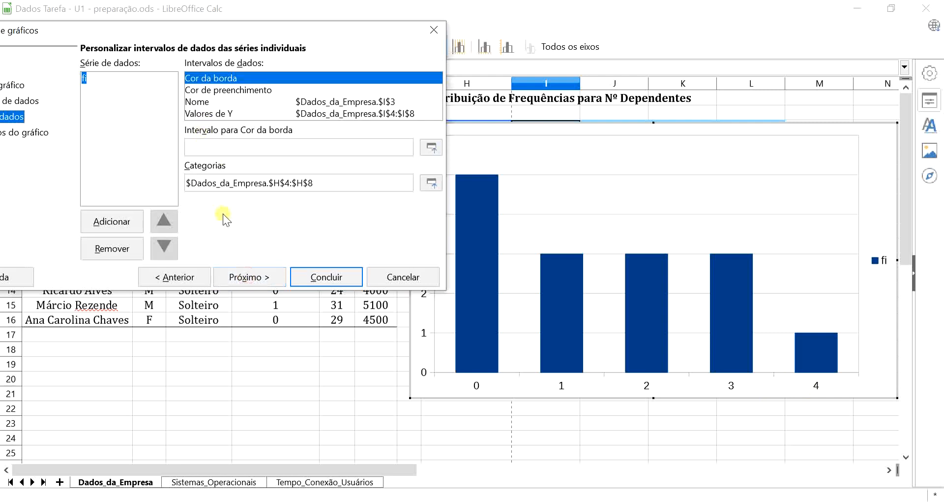
Title the chart and its X axis Nº Dependentes, title the Y axis Frequência Simples Absoluta, and finish the chart
{"action": "left_click", "coordinate": [249, 277]}
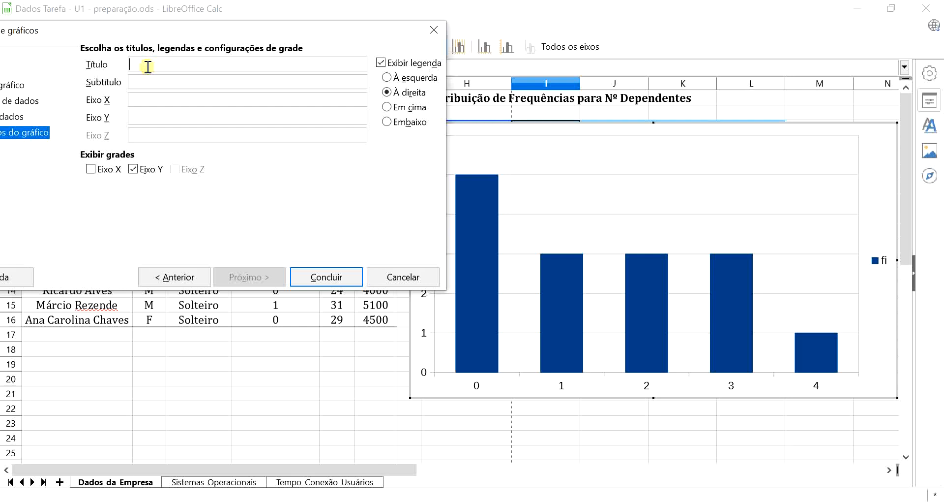
{"action": "type", "text": "Nº Dependentes"}
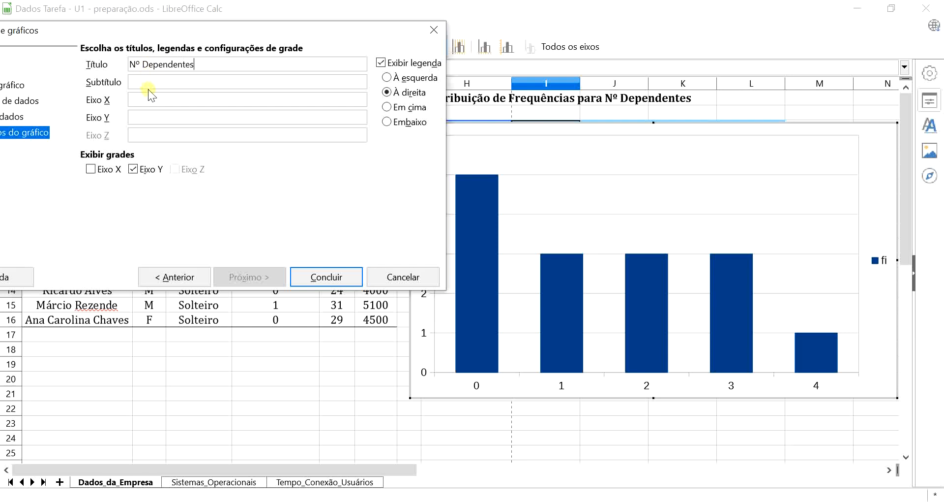
{"action": "left_click", "coordinate": [149, 100]}
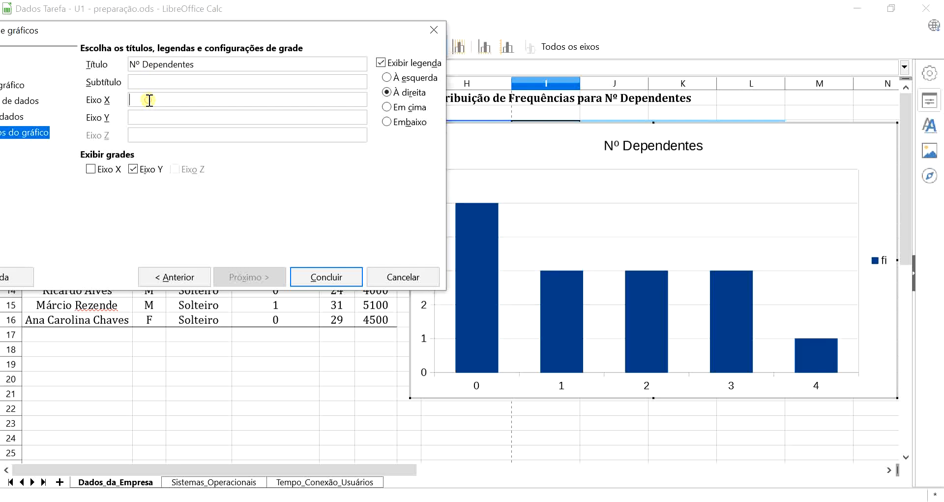
{"action": "type", "text": "Nº Dependentes"}
{"action": "left_click", "coordinate": [146, 116]}
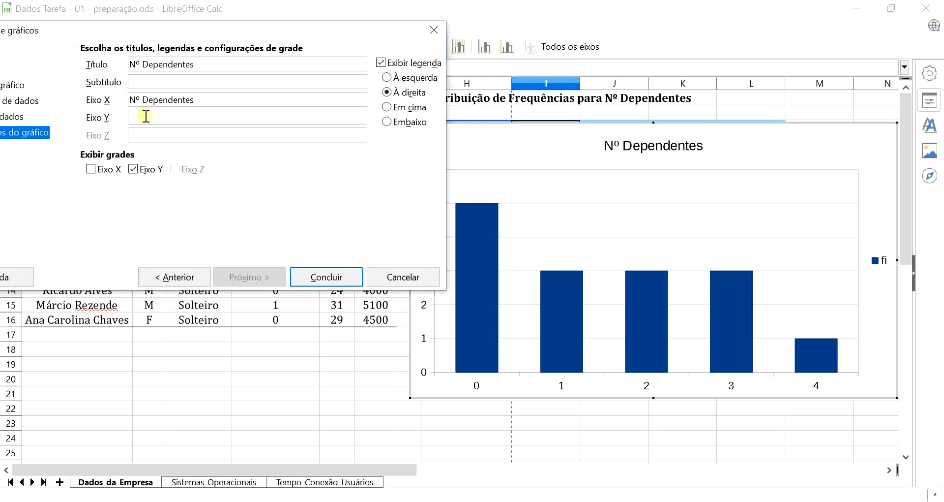
{"action": "type", "text": "Frequ"}
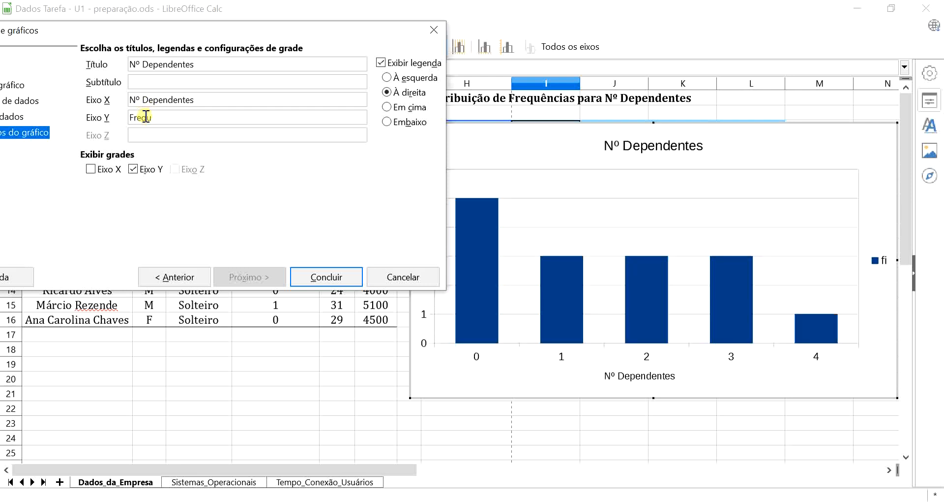
{"action": "type", "text": "ência Simples Absoluta"}
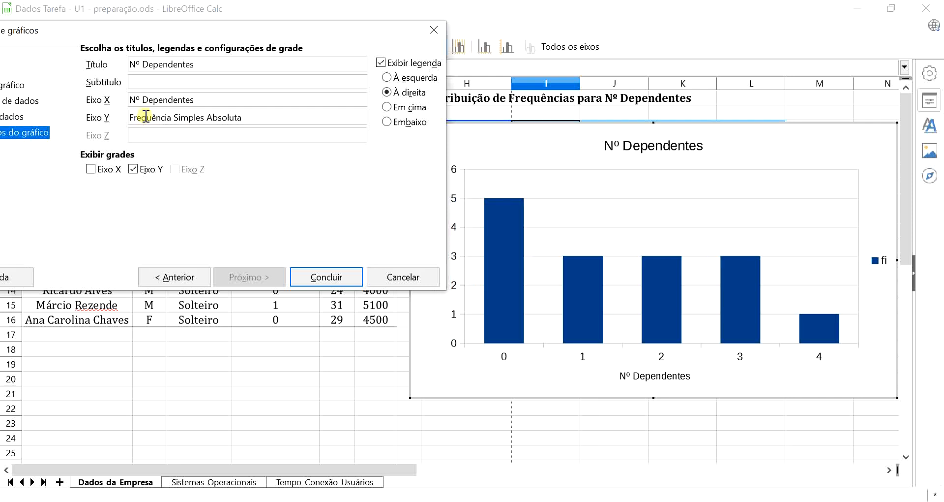
{"action": "left_click", "coordinate": [333, 276]}
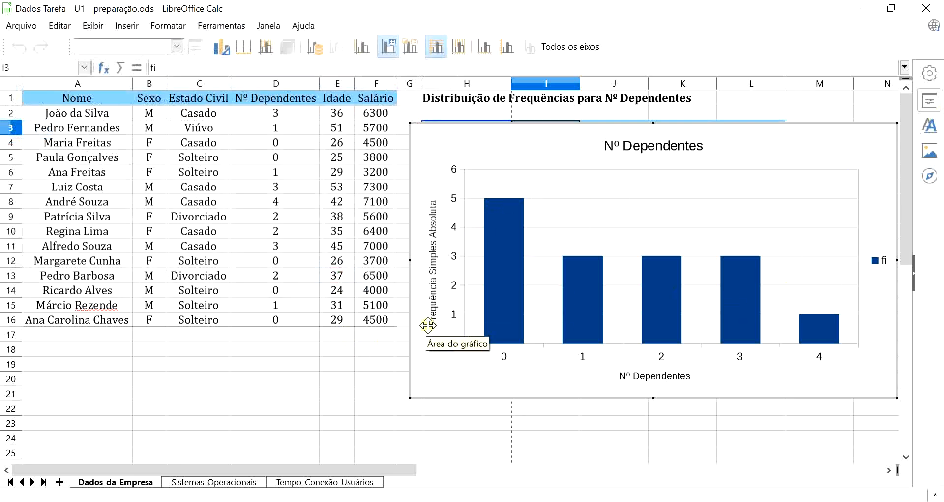
Delete the column chart's legend, add data labels to its fi series, and leave chart editing
{"action": "left_click", "coordinate": [882, 261]}
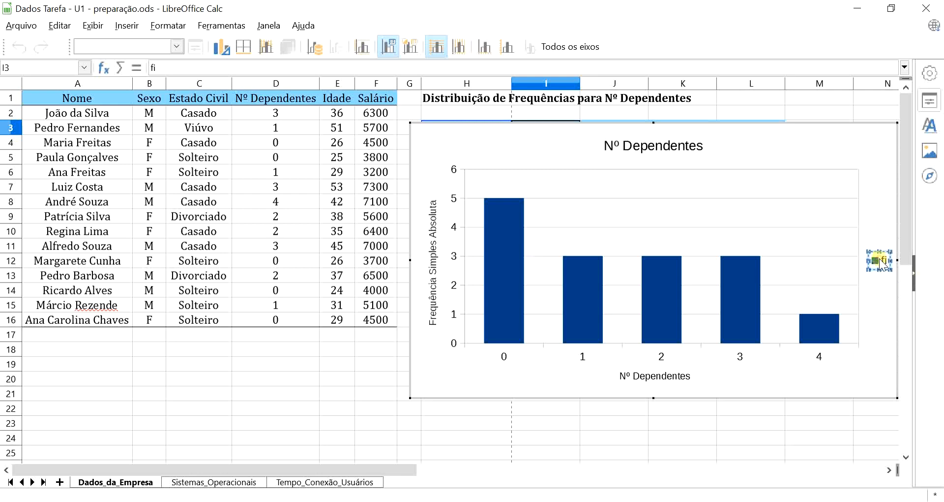
{"action": "key", "text": "Delete"}
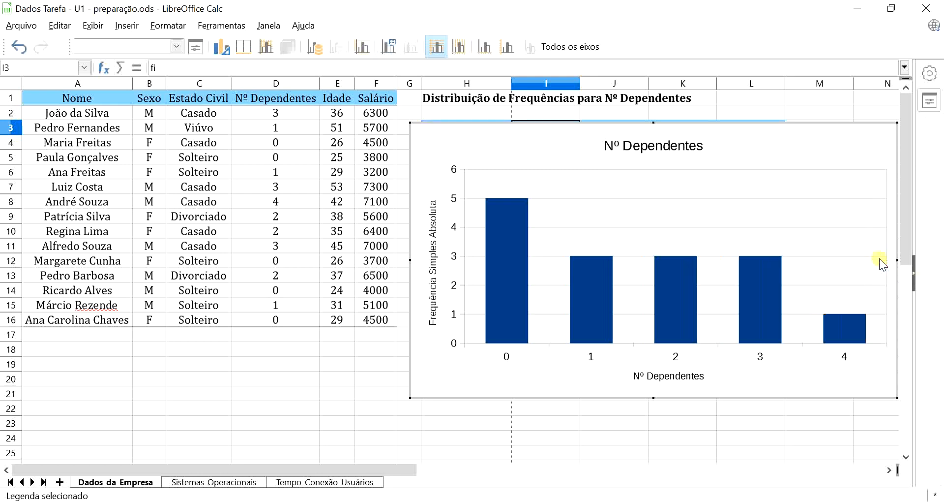
{"action": "right_click", "coordinate": [671, 266]}
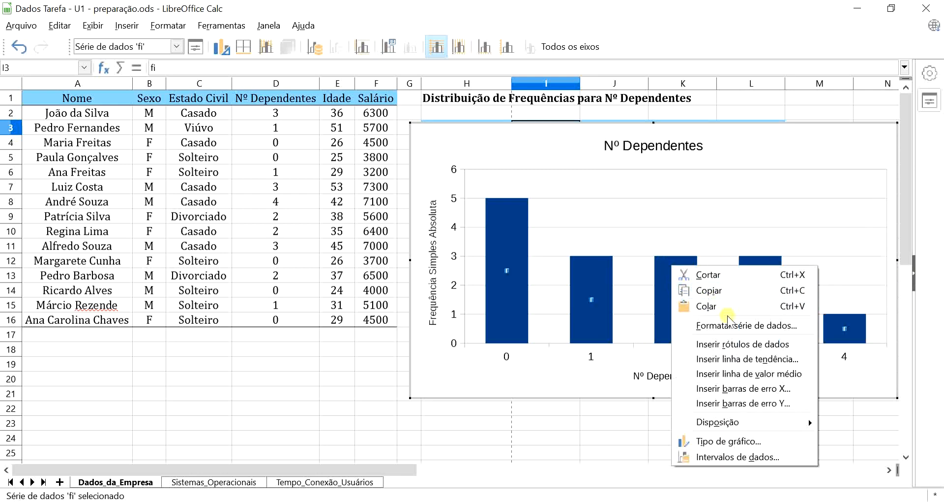
{"action": "left_click", "coordinate": [735, 344]}
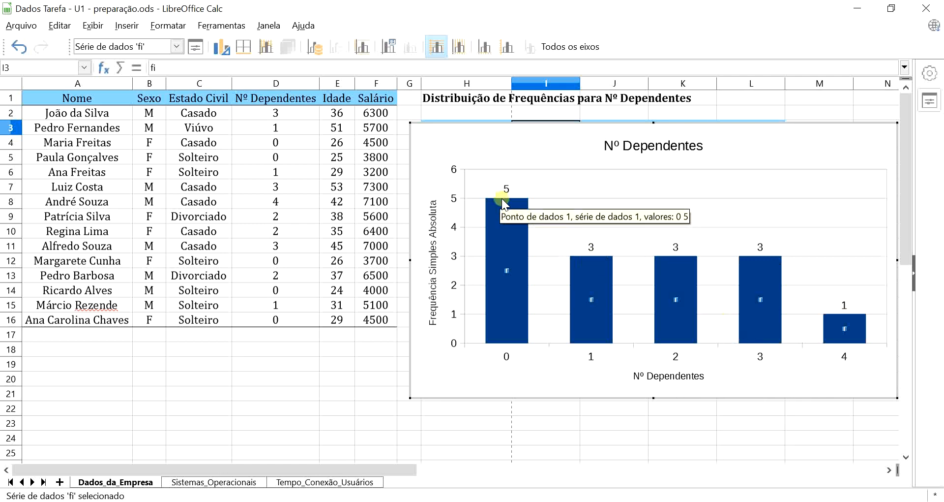
{"action": "left_click", "coordinate": [311, 379]}
Shrink the column chart to about 10.95 × 6.2 cm and place it beside the frequency table, over columns M to Q
{"action": "left_click", "coordinate": [889, 471]}
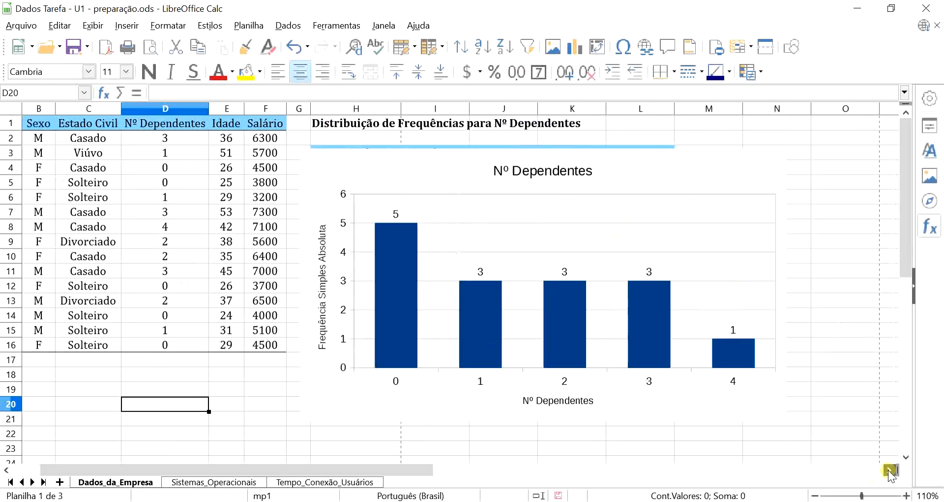
{"action": "left_click", "coordinate": [889, 470]}
{"action": "left_click", "coordinate": [889, 470]}
{"action": "left_click", "coordinate": [889, 470]}
{"action": "left_click", "coordinate": [156, 162]}
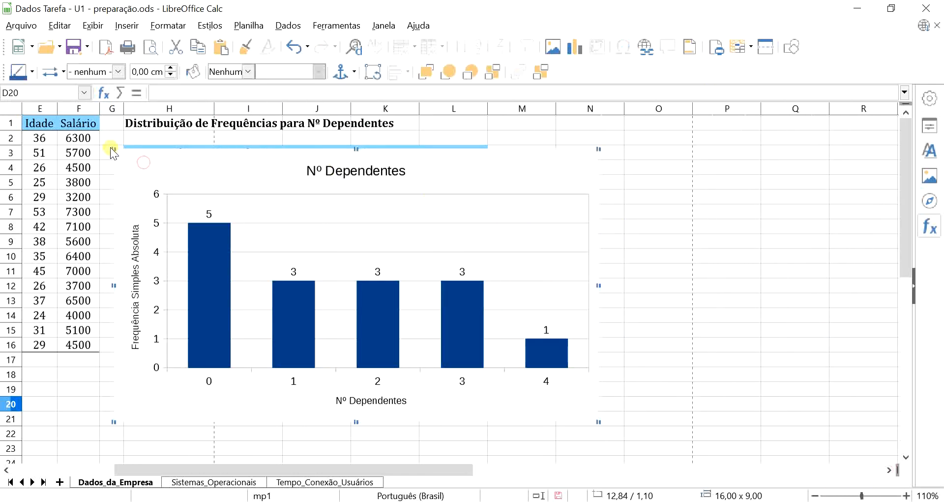
{"action": "mouse_move", "coordinate": [114, 149]}
{"action": "left_mouse_down"}
{"action": "mouse_move", "coordinate": [181, 211]}
{"action": "mouse_move", "coordinate": [269, 258]}
{"action": "left_mouse_up"}
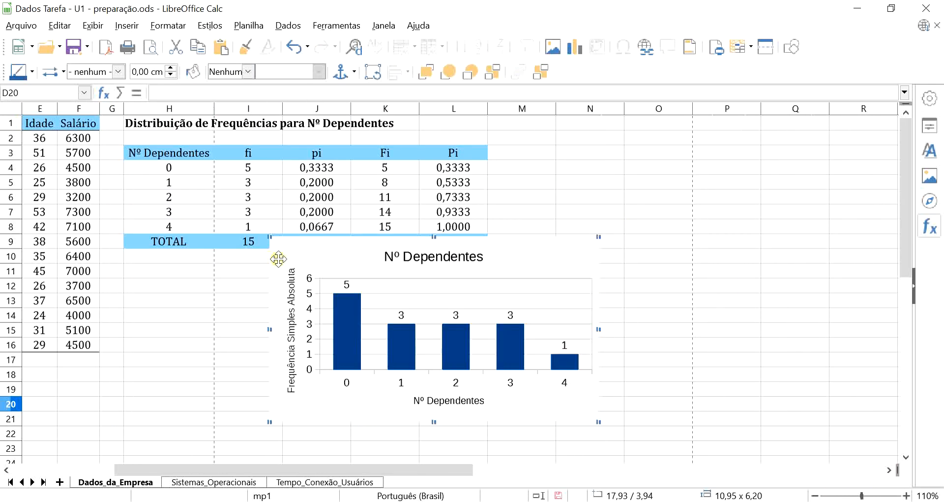
{"action": "left_click_drag", "start_coordinate": [536, 268], "coordinate": [771, 177]}
{"action": "left_click", "coordinate": [746, 353]}
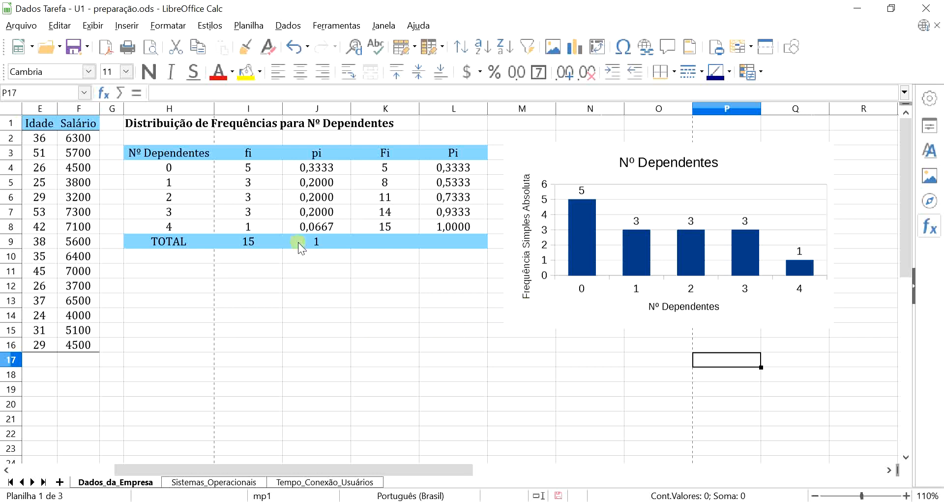
Start a normal pie chart from the Nº Dependentes and pi columns, H3:H8 and J3:J8, keeping the chart preview uncovered
{"action": "left_click_drag", "start_coordinate": [193, 149], "coordinate": [193, 222]}
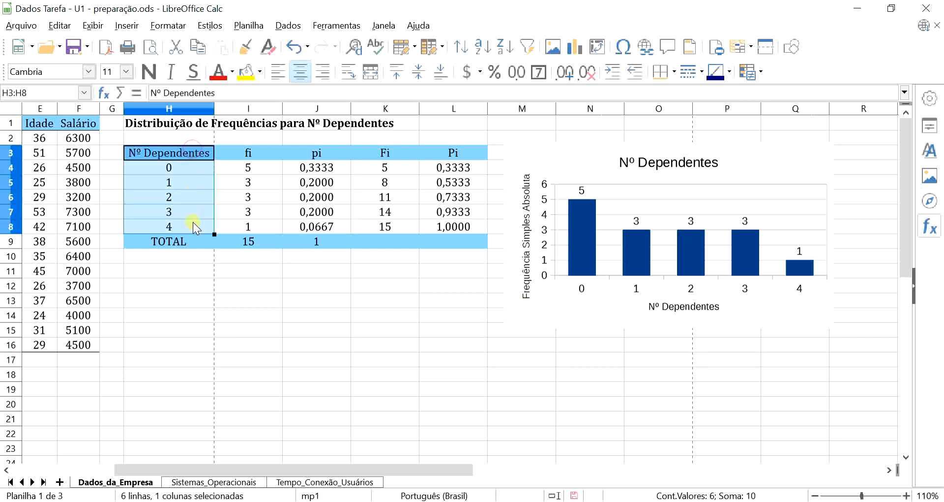
{"action": "left_click_drag", "start_coordinate": [340, 149], "coordinate": [341, 222]}
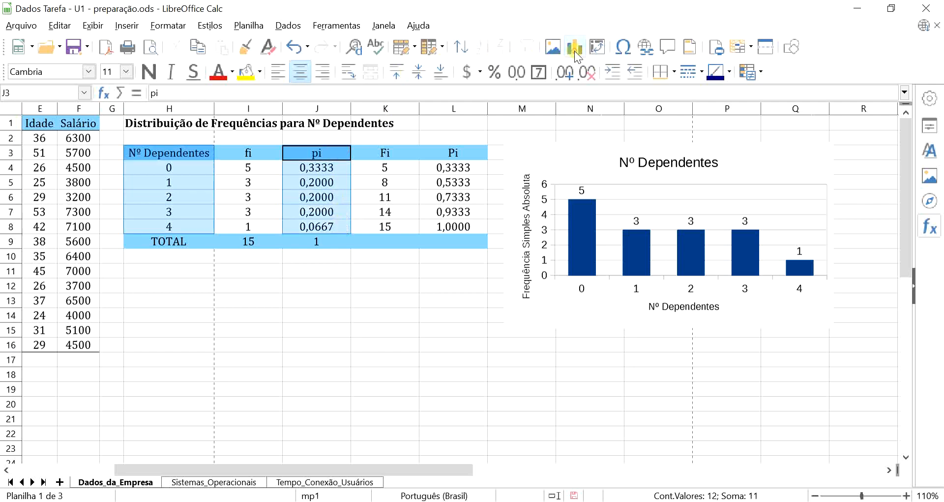
{"action": "left_click", "coordinate": [576, 53]}
{"action": "left_click_drag", "start_coordinate": [586, 235], "coordinate": [251, 40]}
{"action": "left_click", "coordinate": [166, 103]}
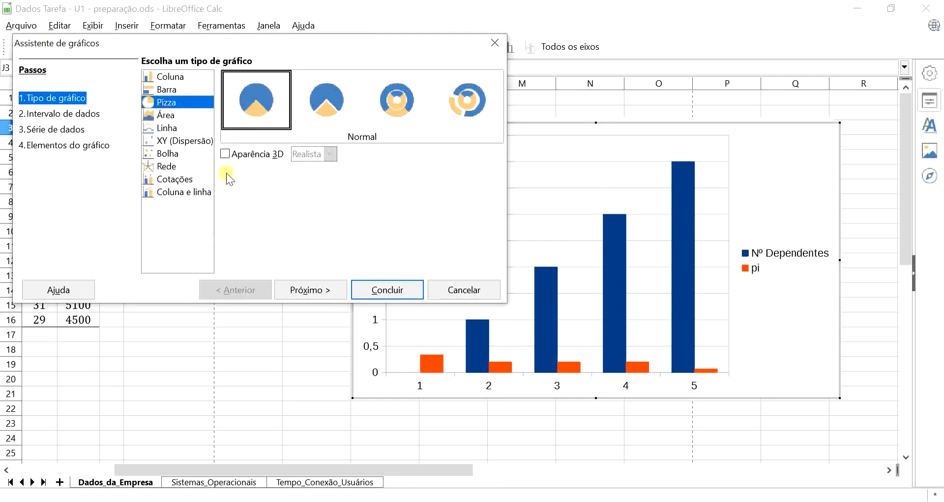
Set the pie chart's data range to use the first column as label
{"action": "left_click", "coordinate": [310, 290]}
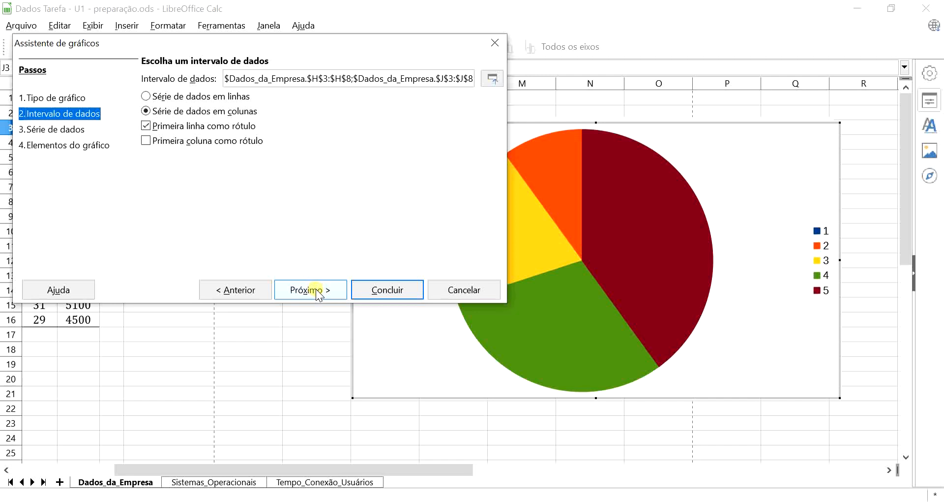
{"action": "left_click", "coordinate": [315, 290]}
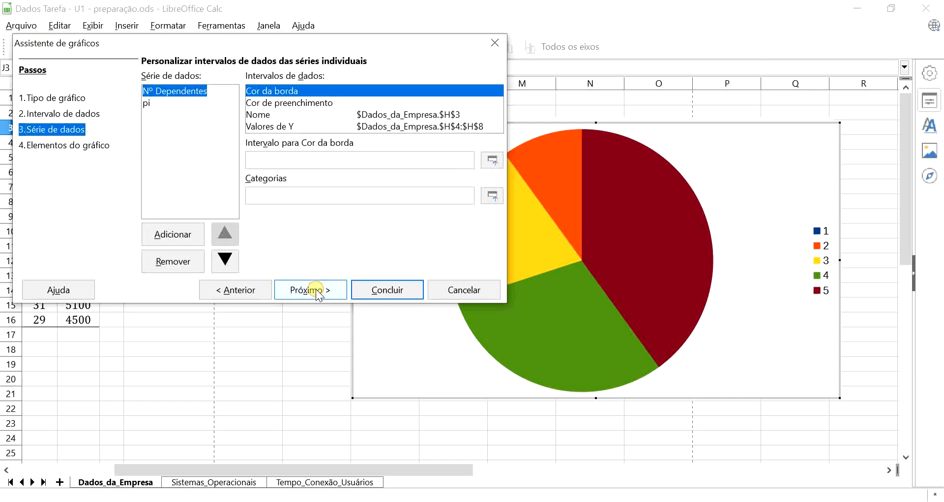
{"action": "left_click", "coordinate": [248, 289]}
{"action": "left_click", "coordinate": [249, 289]}
{"action": "left_click", "coordinate": [318, 289]}
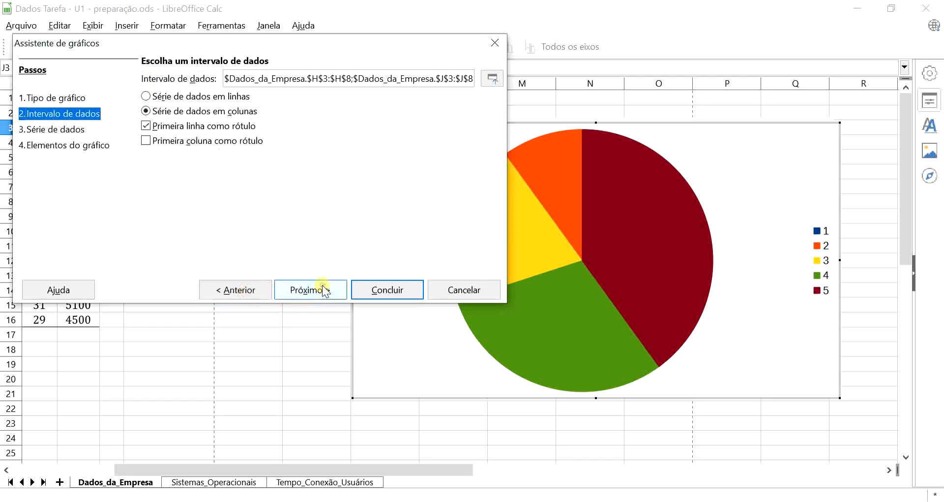
{"action": "left_click", "coordinate": [147, 142]}
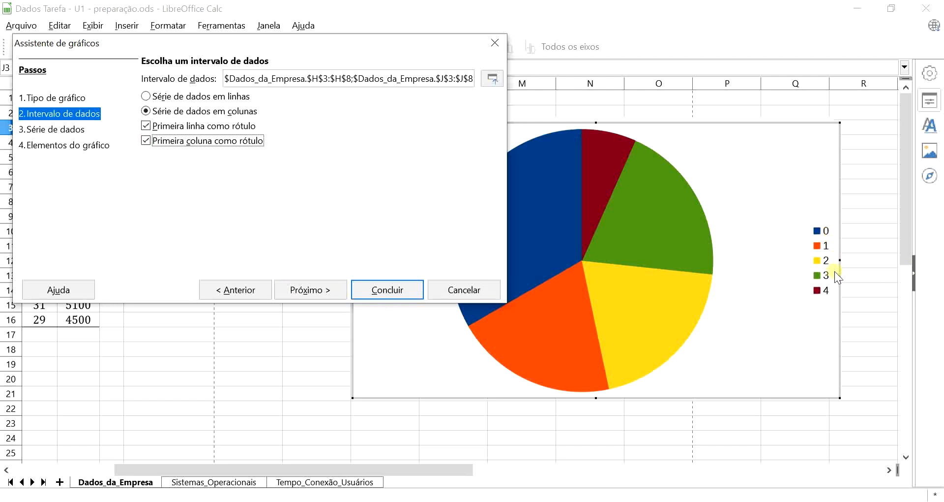
Title the pie chart Nº Dependentes and finish the chart
{"action": "left_click", "coordinate": [315, 292]}
{"action": "left_click", "coordinate": [314, 291]}
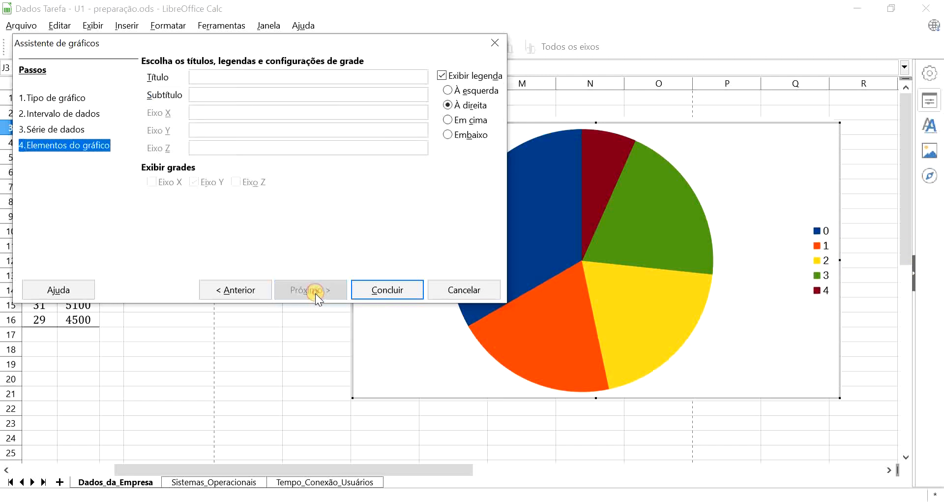
{"action": "left_click", "coordinate": [217, 81]}
{"action": "type", "text": "Nº Dependen"}
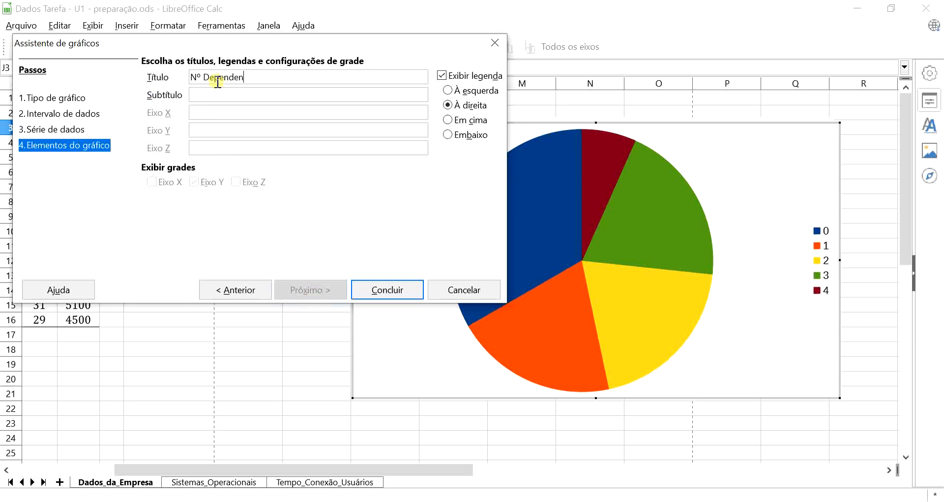
{"action": "type", "text": "te"}
{"action": "left_click", "coordinate": [387, 289]}
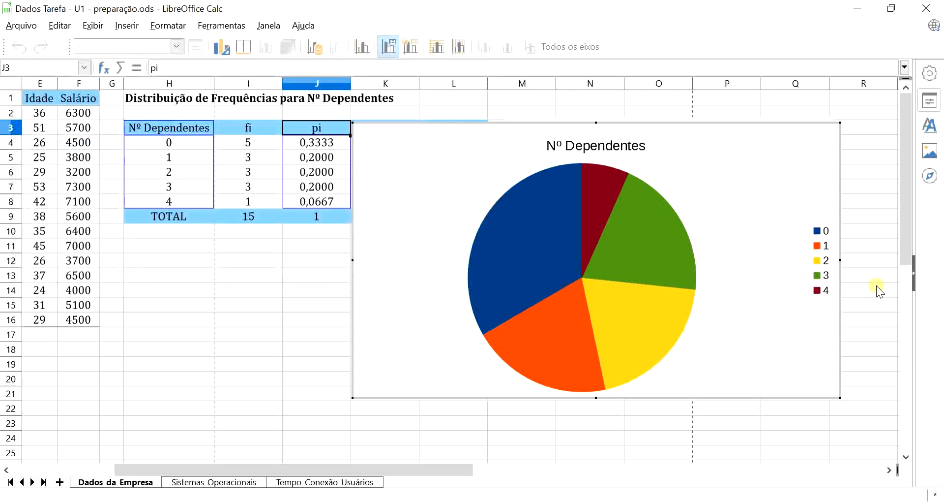
Add data labels to the pie chart's pi series, check the slices' values, and leave chart editing
{"action": "left_click", "coordinate": [583, 259]}
{"action": "right_click", "coordinate": [583, 261]}
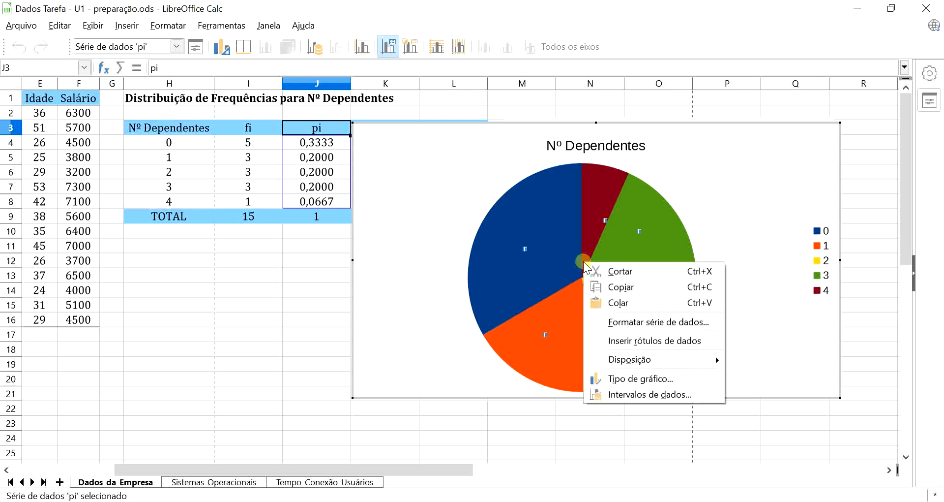
{"action": "left_click", "coordinate": [659, 337]}
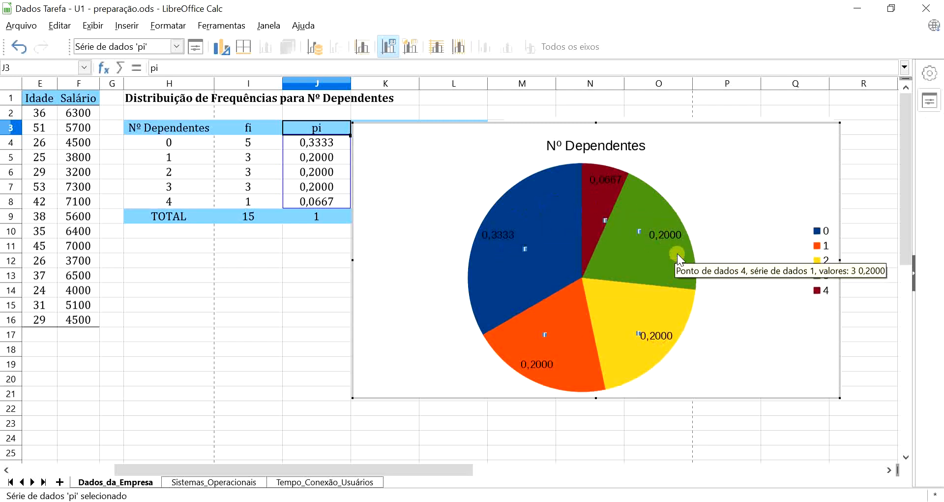
{"action": "mouse_move", "coordinate": [514, 253]}
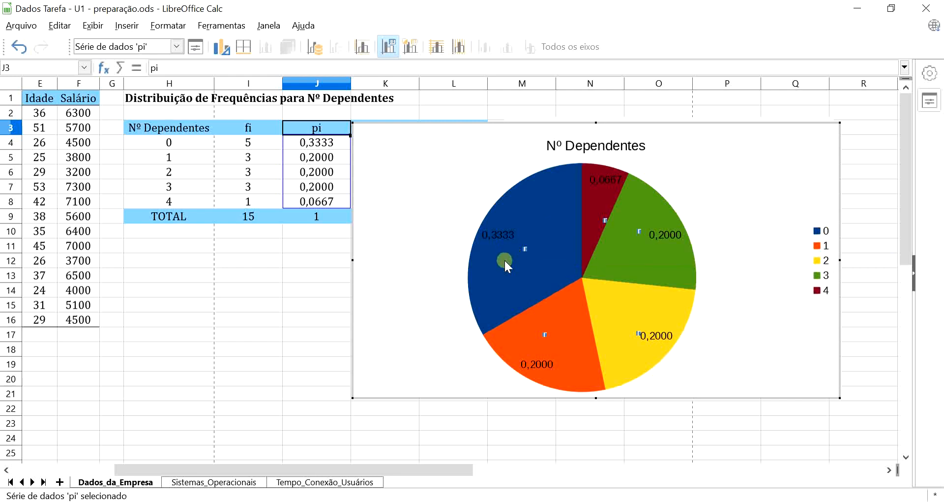
{"action": "mouse_move", "coordinate": [586, 207]}
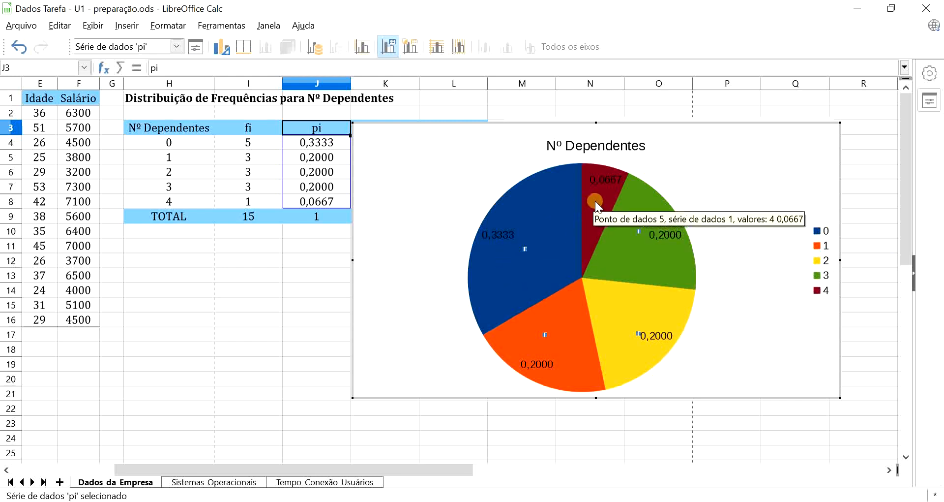
{"action": "mouse_move", "coordinate": [544, 372]}
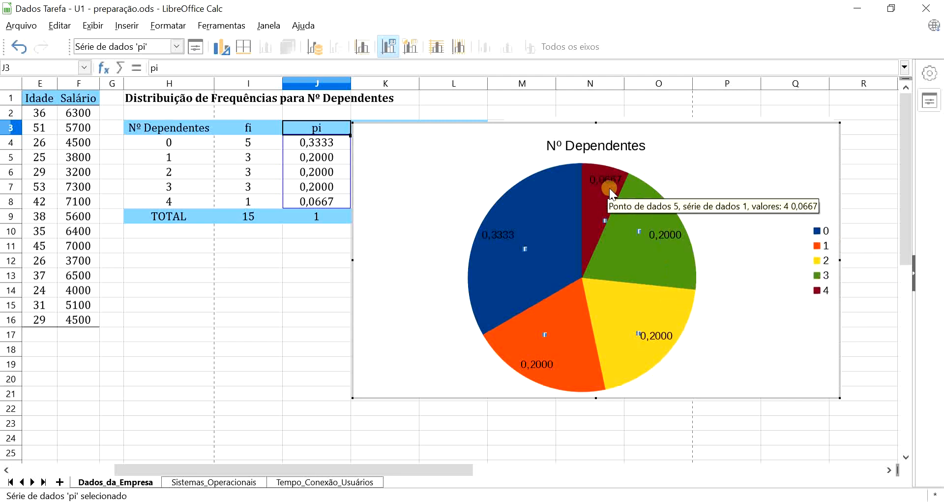
{"action": "left_click", "coordinate": [240, 376]}
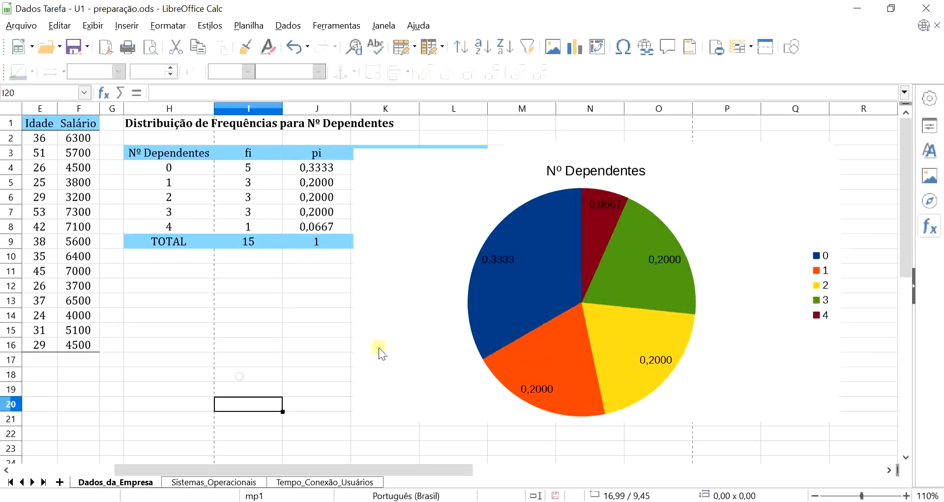
Shrink the pie chart to about 11.2 × 6.3 cm and place it directly below the frequency table
{"action": "left_click", "coordinate": [280, 364]}
{"action": "left_click", "coordinate": [371, 372]}
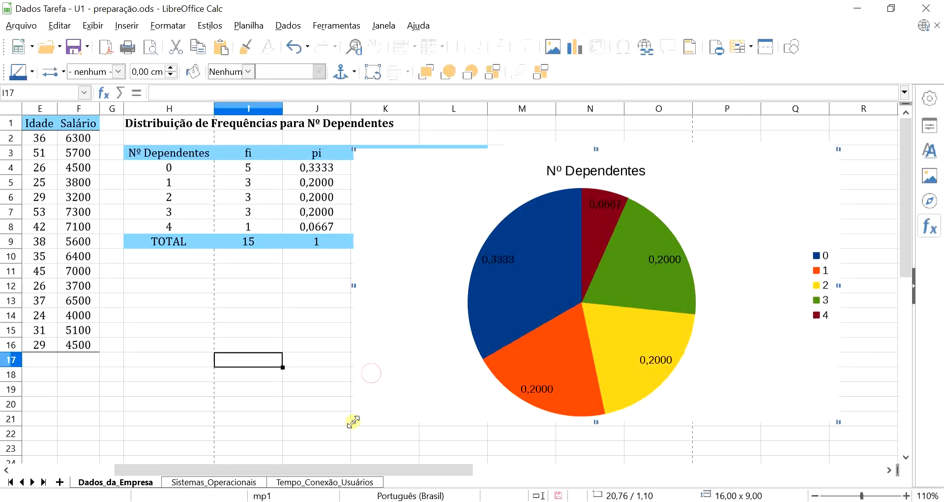
{"action": "left_click_drag", "start_coordinate": [359, 418], "coordinate": [505, 336]}
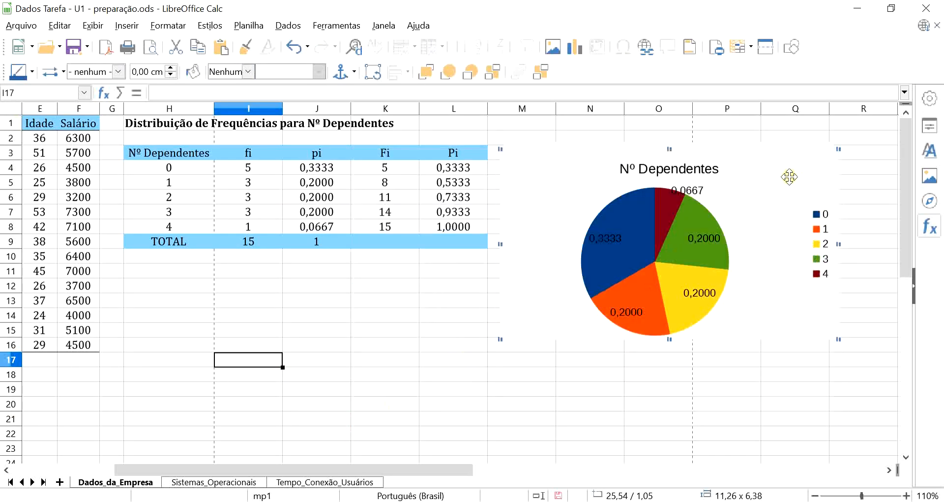
{"action": "left_click_drag", "start_coordinate": [789, 177], "coordinate": [419, 282]}
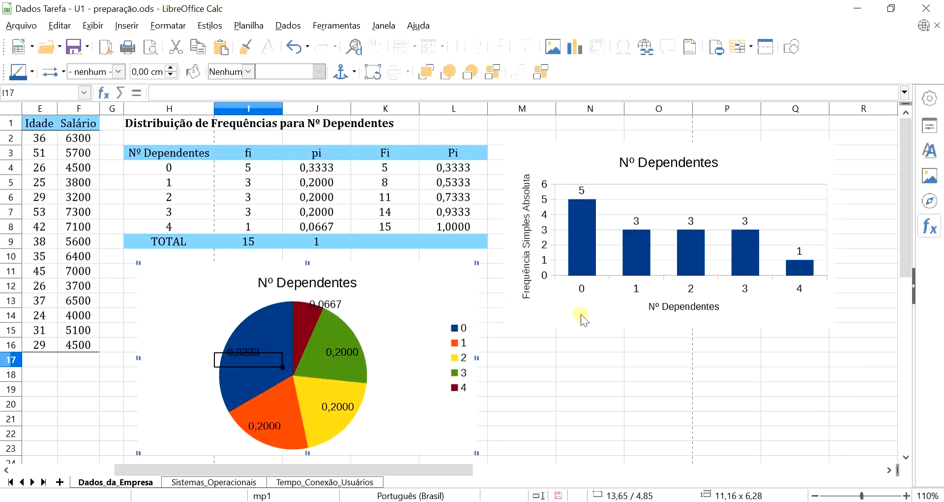
{"action": "left_click", "coordinate": [714, 378]}
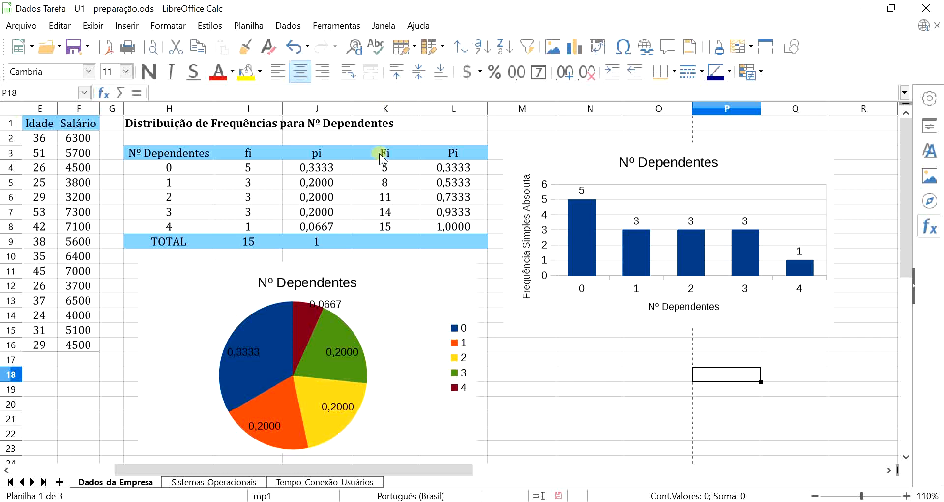
Review the cumulative Fi and Pi columns, K3:L8, in the frequency table
{"action": "left_click_drag", "start_coordinate": [379, 152], "coordinate": [455, 228]}
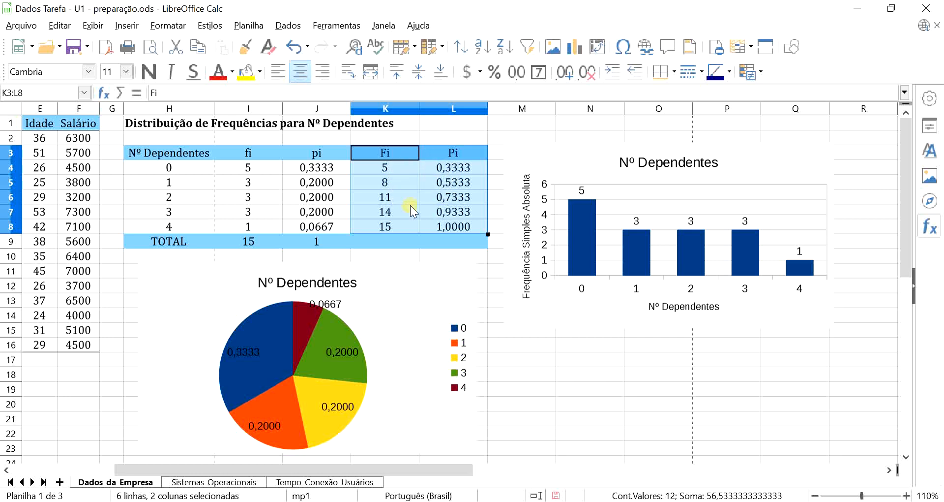
{"action": "left_click", "coordinate": [663, 390]}
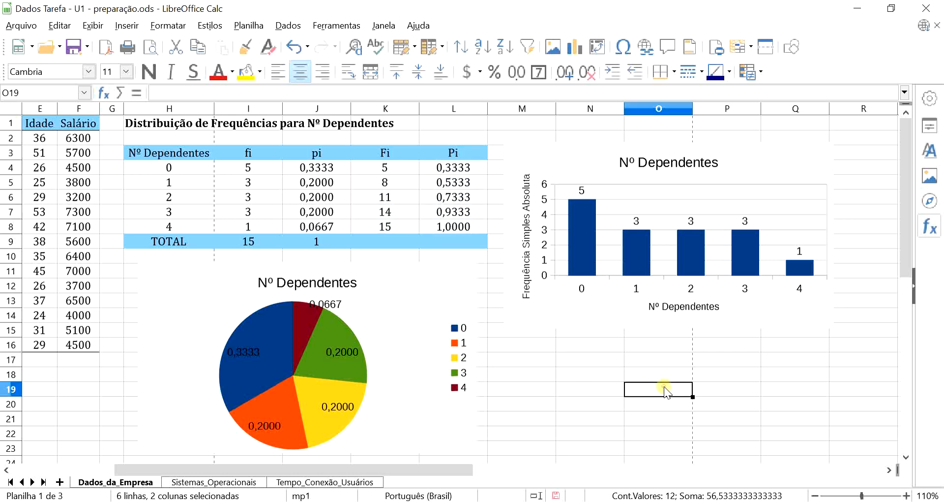